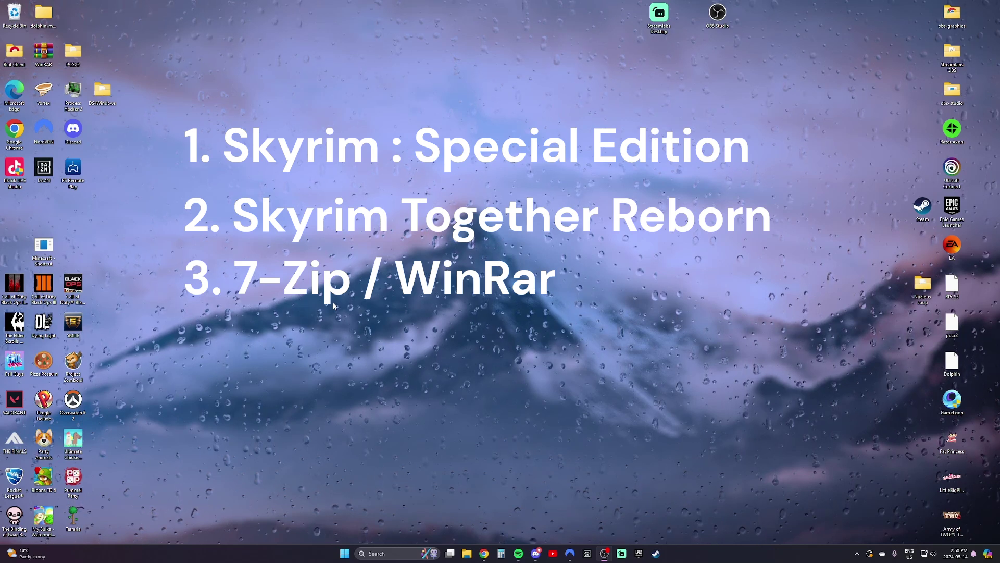
mouse_move(44, 54)
mouse_down()
mouse_move(308, 96)
mouse_move(33, 57)
mouse_move(263, 98)
mouse_move(308, 96)
mouse_move(367, 210)
mouse_move(42, 55)
mouse_up()
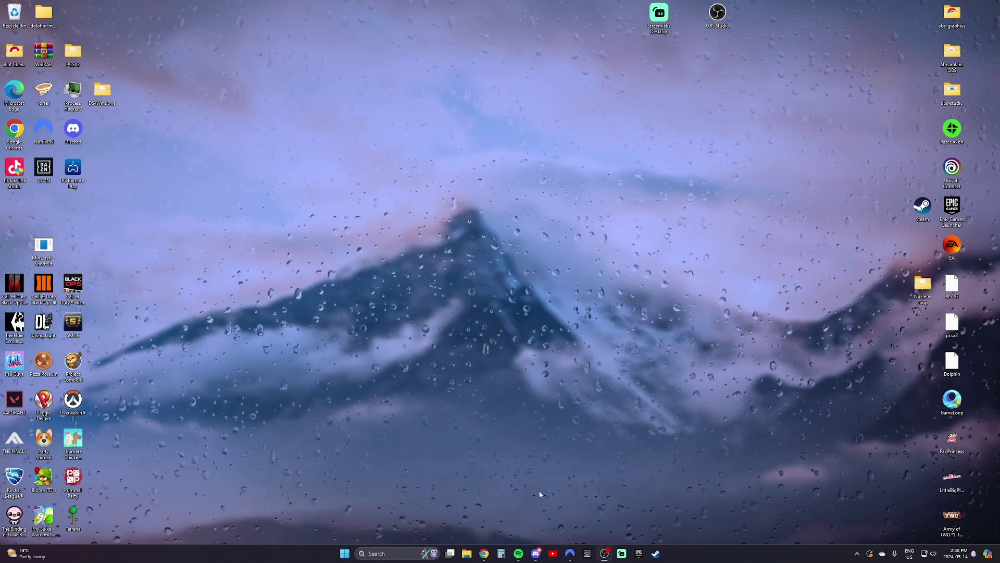
Step: Open the GitHub releases page from the Nucleus Co-op installation guide, locate NucleusApp.zip under the v2.2.1 assets, and close the duplicate releases tab
click(485, 555)
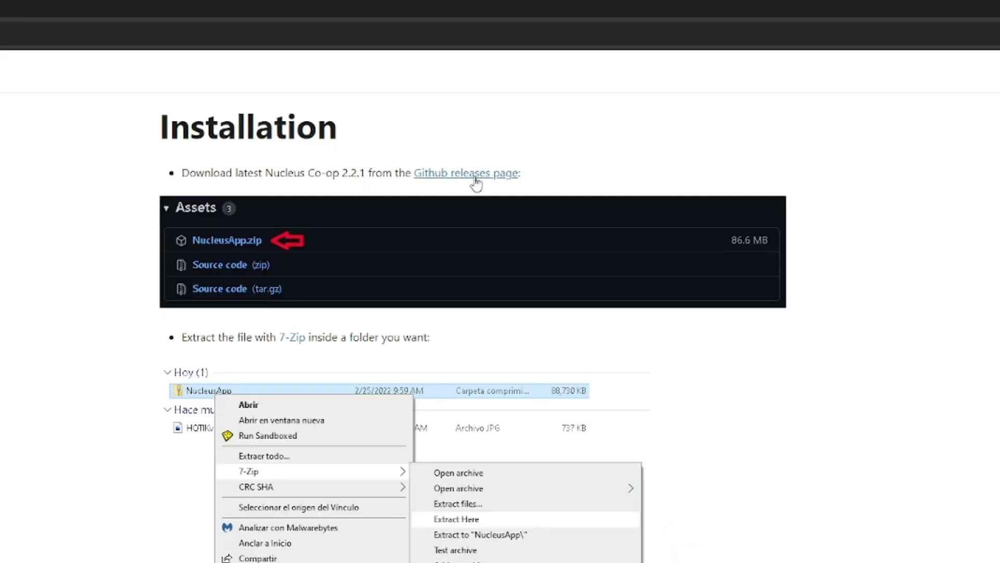
click(477, 177)
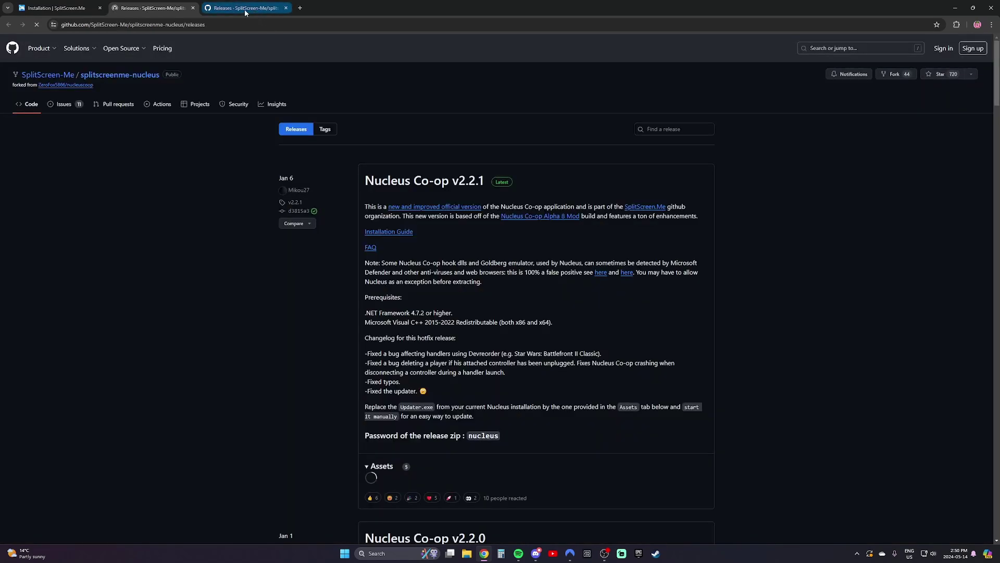
scroll(498, 303, down, 2)
scroll(469, 333, down, 2)
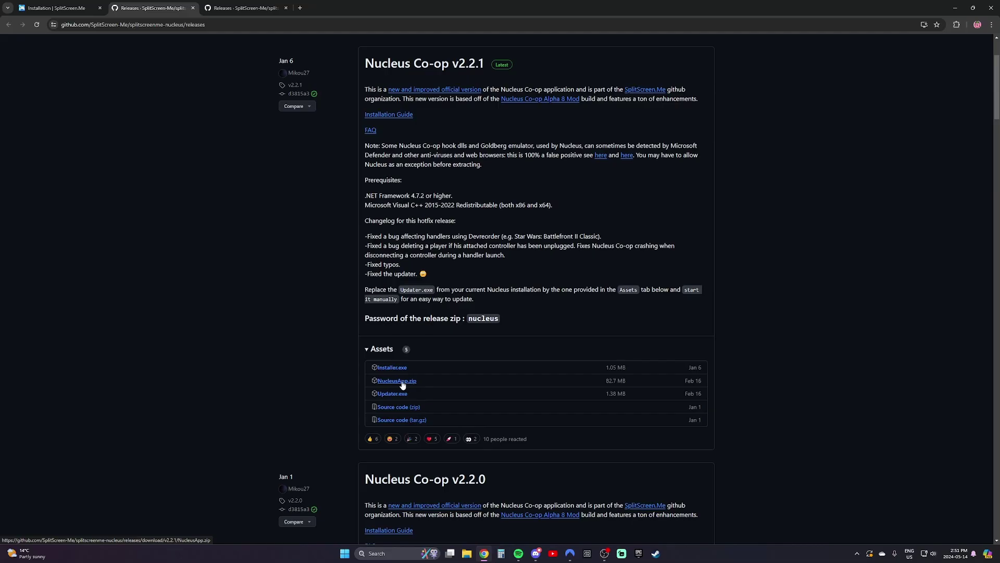
click(192, 9)
click(182, 9)
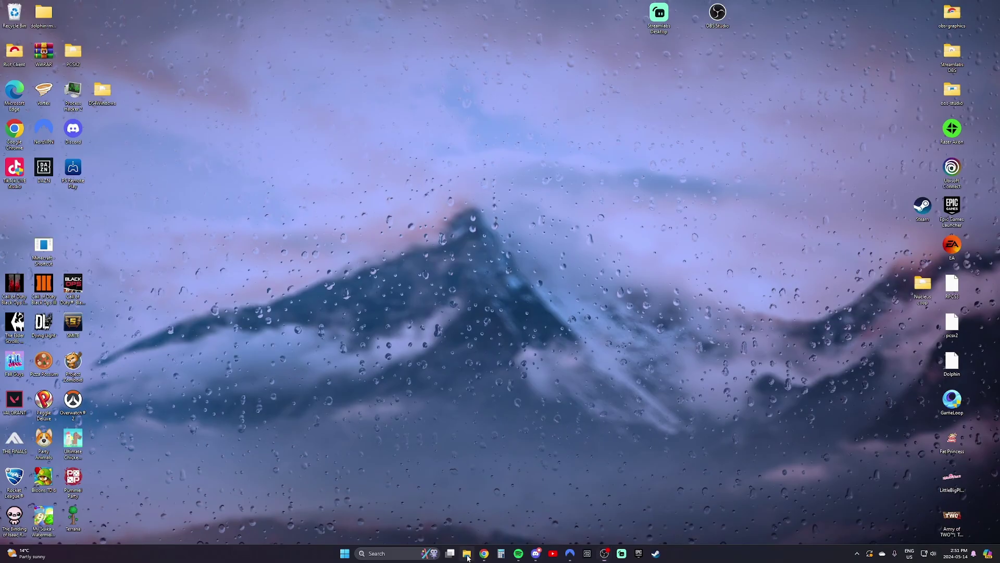
Step: View the Downloads folder in File Explorer and revisit NucleusApp.zip on the GitHub releases page
click(467, 553)
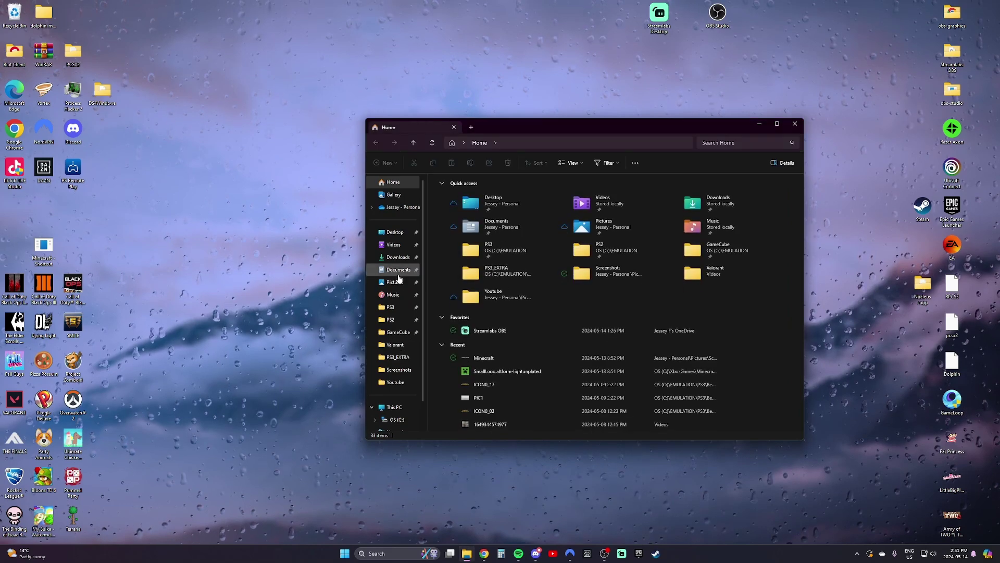
click(398, 257)
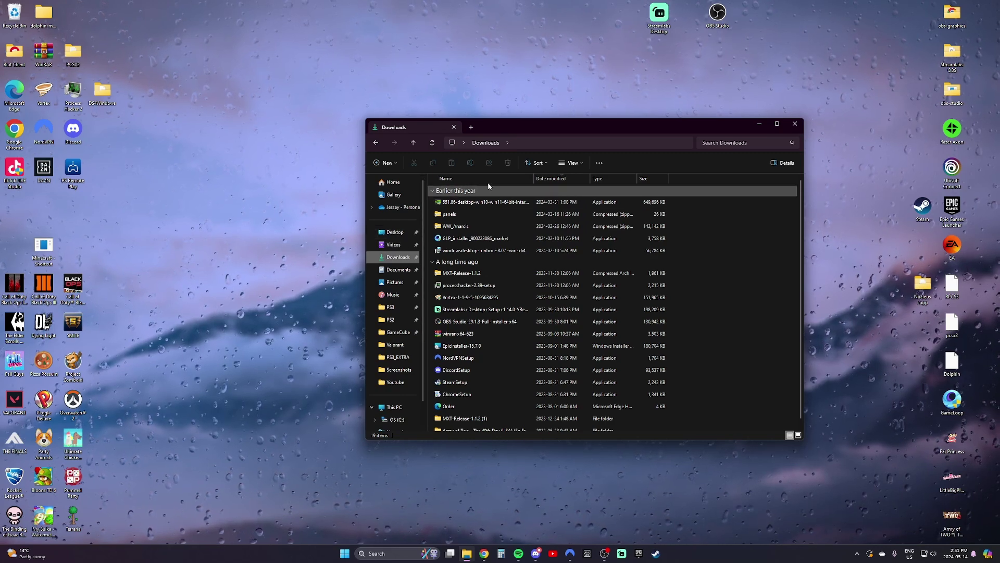
click(753, 122)
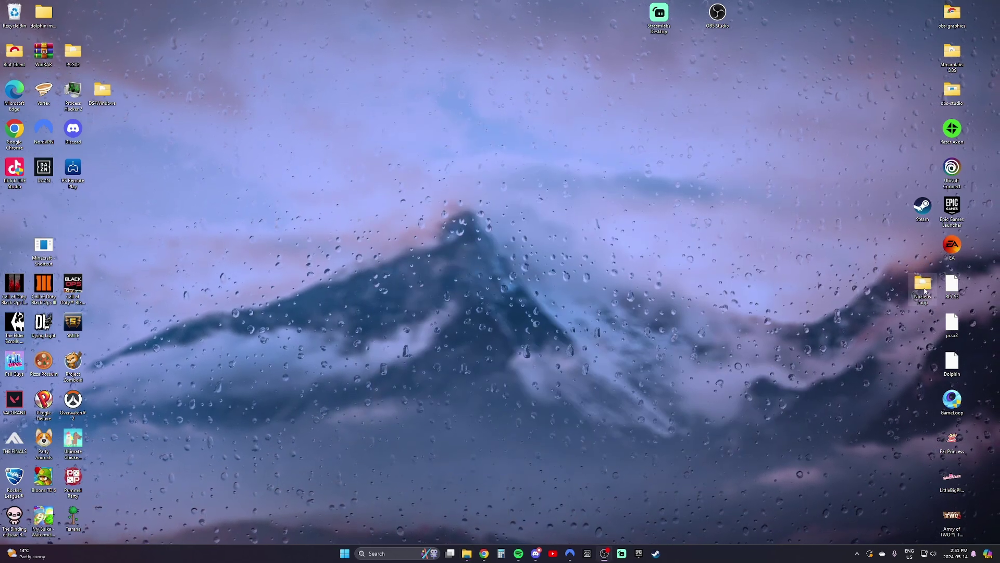
click(467, 553)
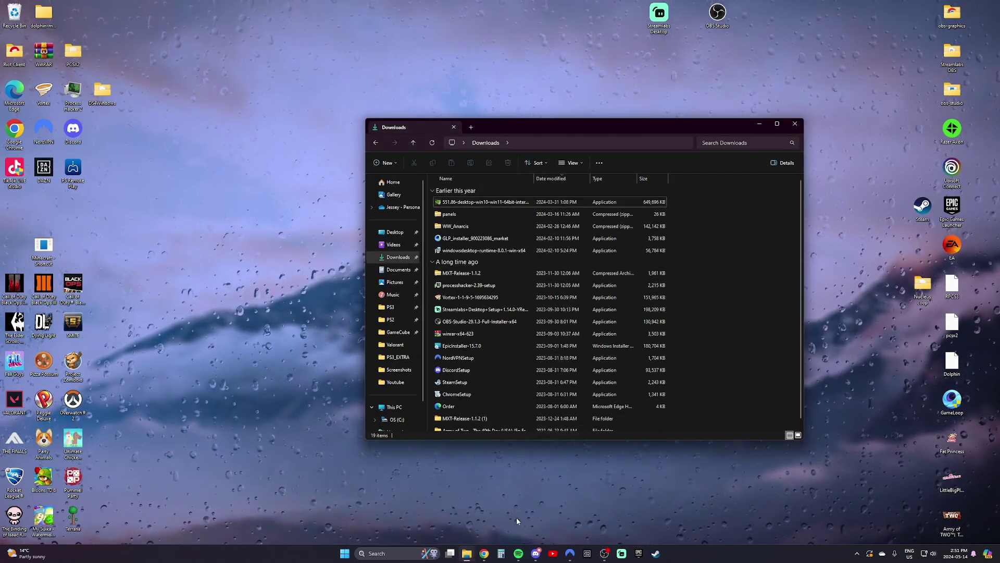
click(482, 554)
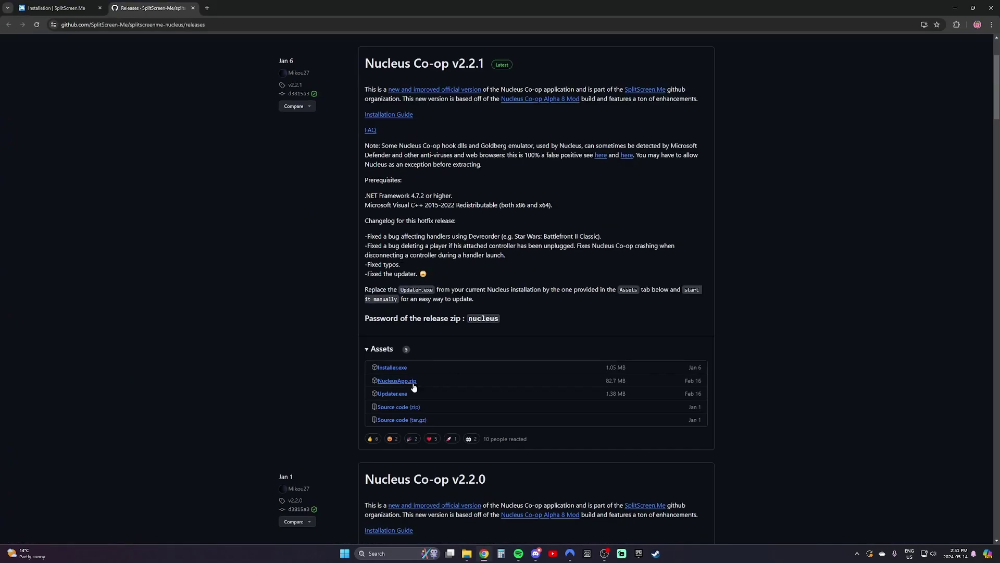
click(956, 5)
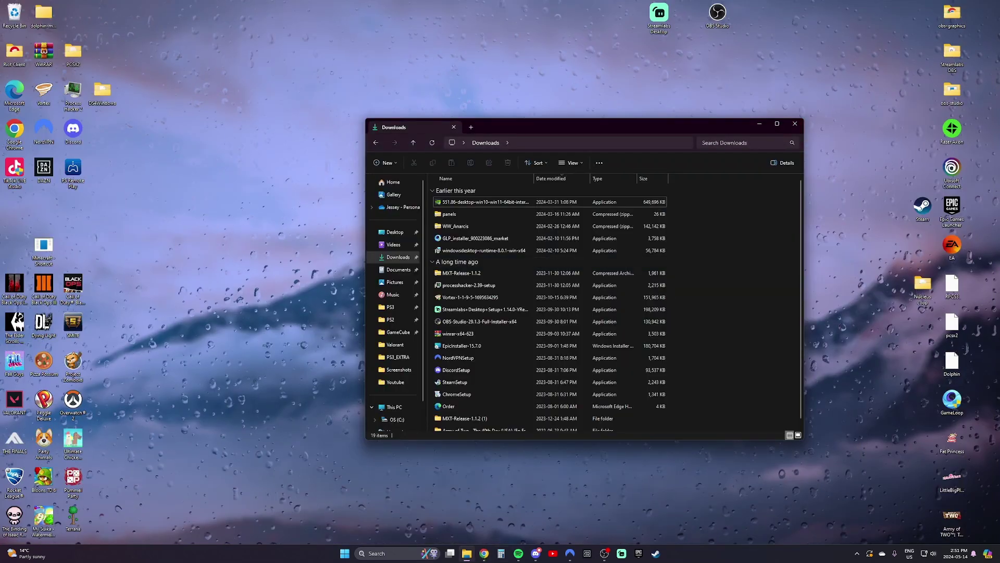
Step: View the WinRAR extraction options for the panels archive in Downloads without extracting it
right_click(467, 217)
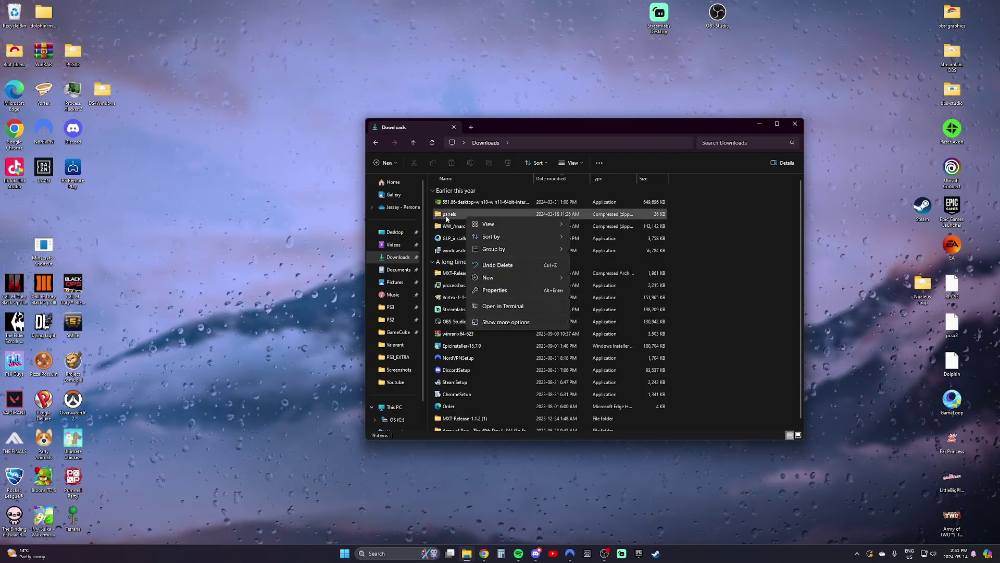
click(453, 218)
right_click(452, 218)
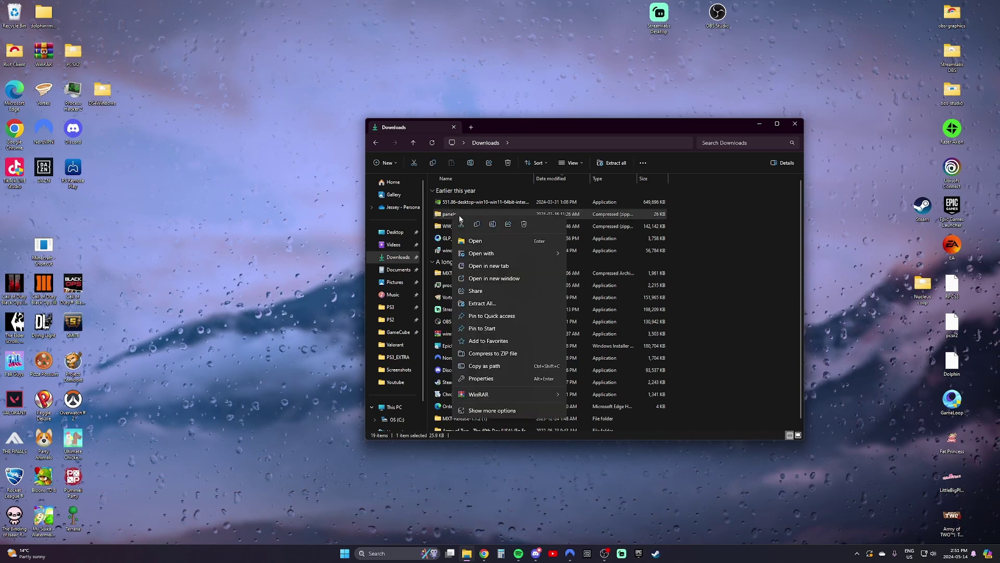
mouse_move(521, 394)
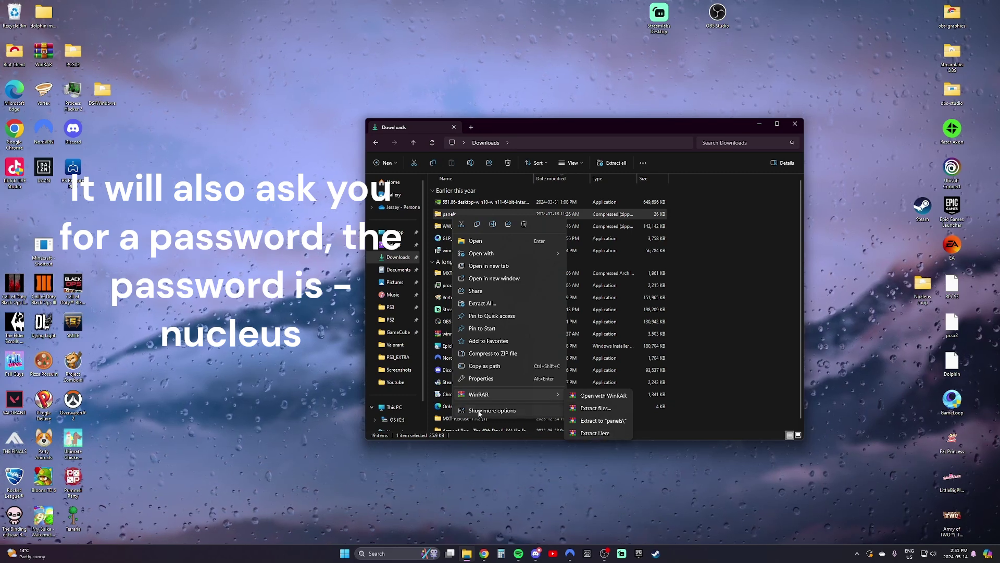
click(405, 397)
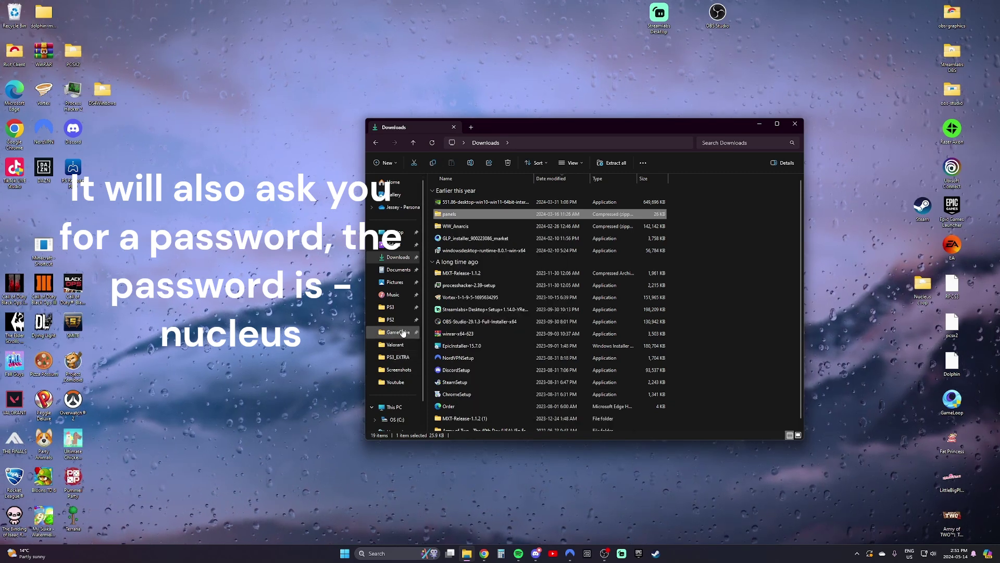
scroll(404, 334, down, 2)
click(864, 300)
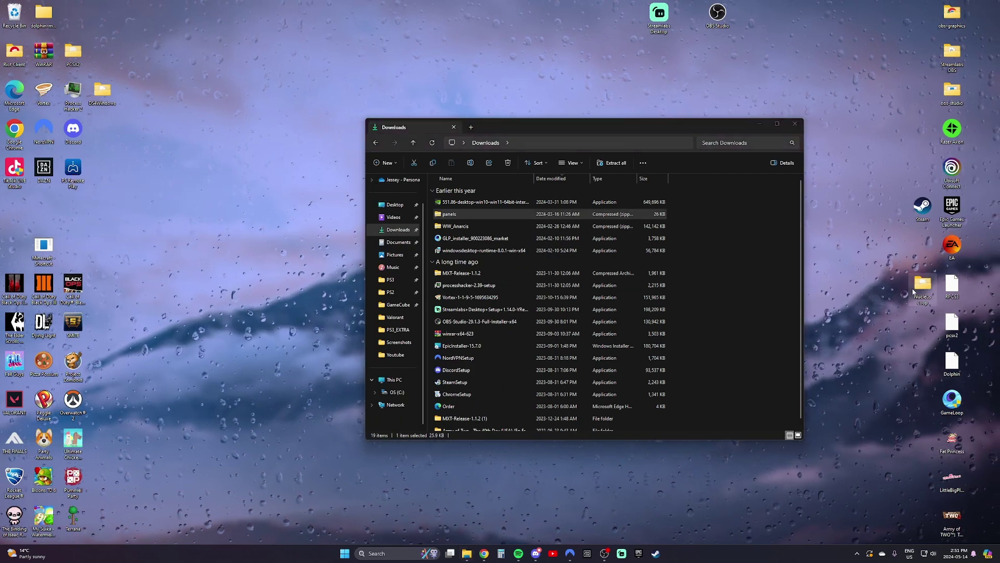
Step: Clear the desktop of open windows and move the Nucleus coop folder to the middle of the desktop
key(super+d)
drag(922, 286, 493, 211)
mouse_move(484, 215)
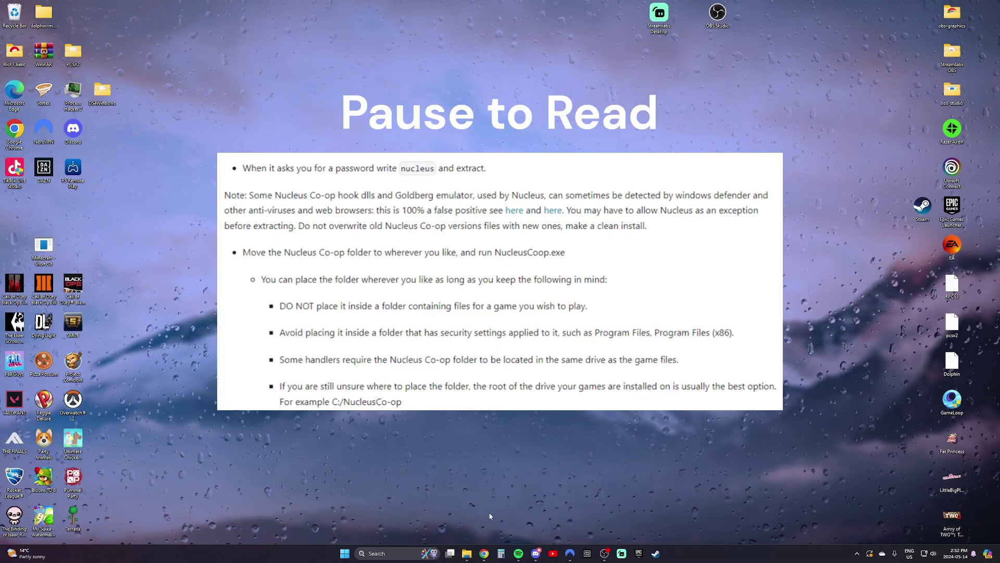
Step: Create a folder named Nucleus in the root of the OS (C:) drive, open it, and close File Explorer
click(470, 553)
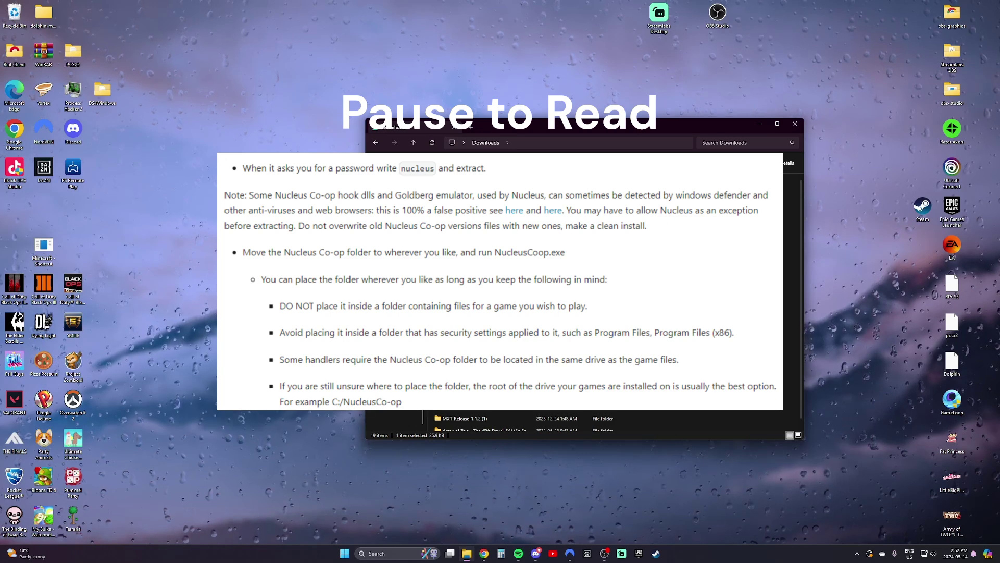
click(394, 359)
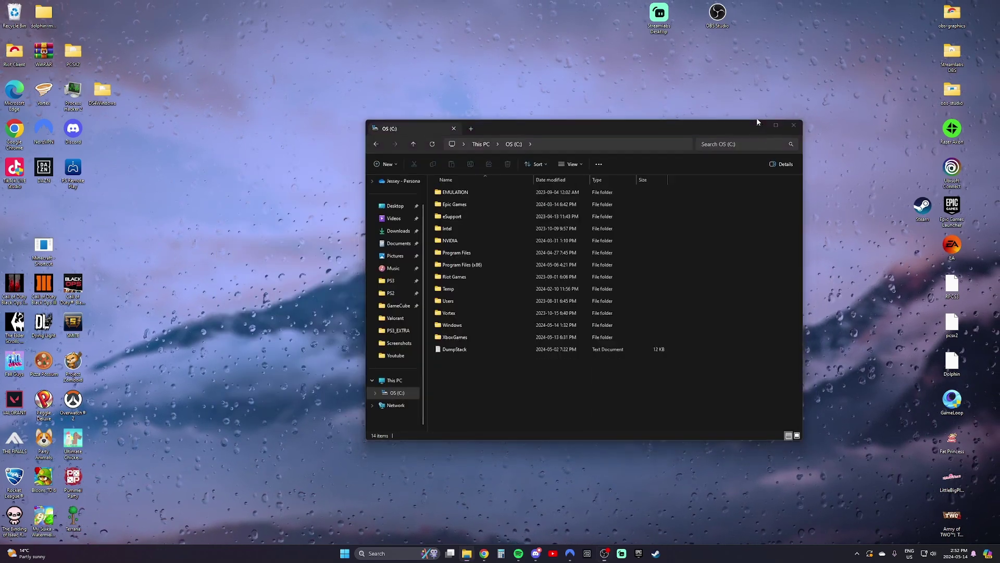
click(758, 123)
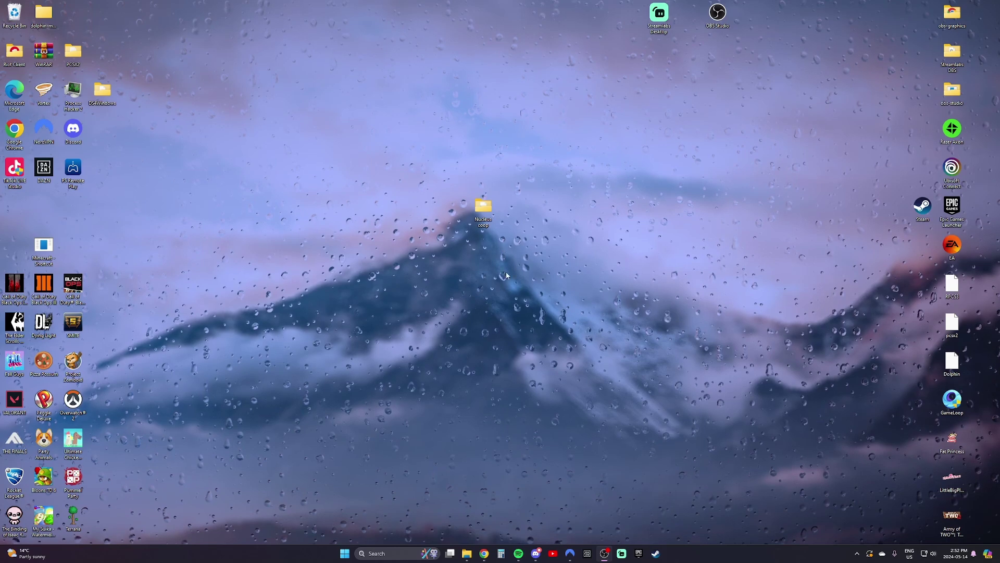
click(467, 553)
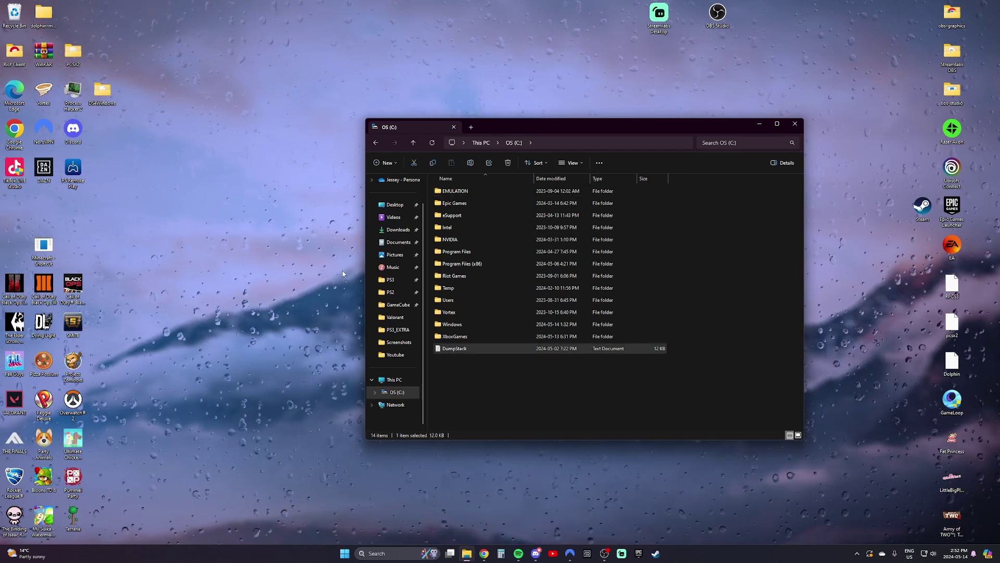
right_click(460, 373)
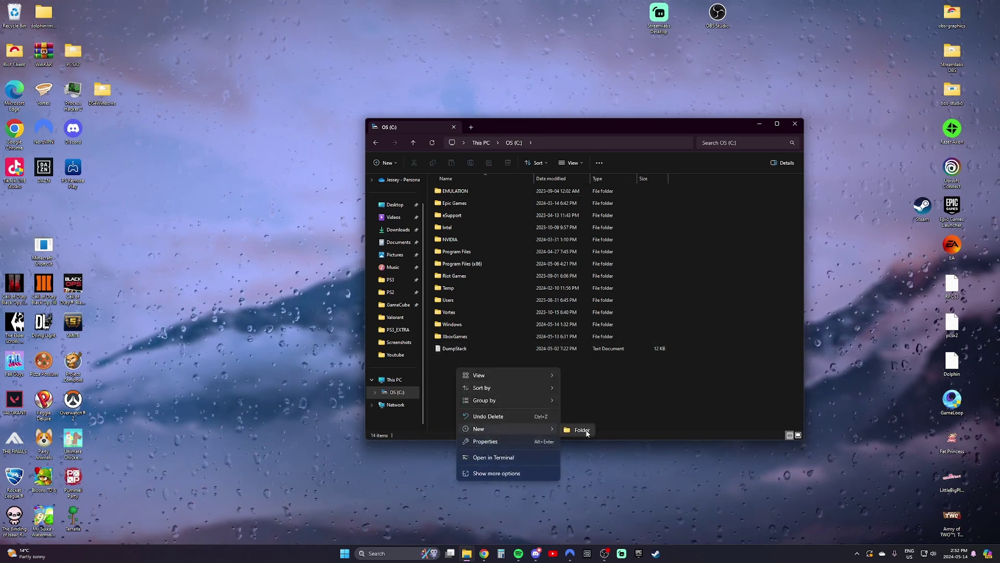
click(581, 430)
text(Nuc)
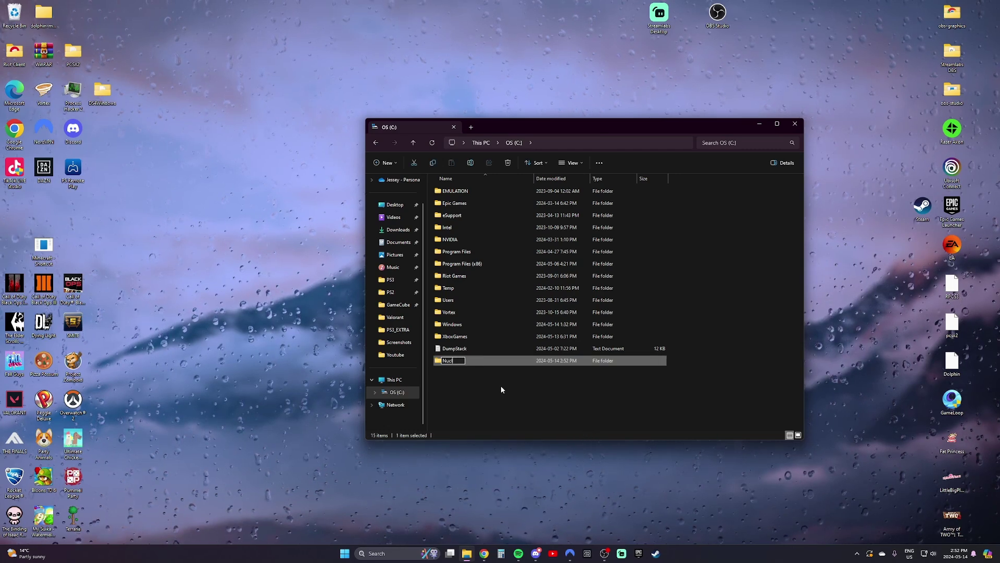
text(leus)
click(501, 389)
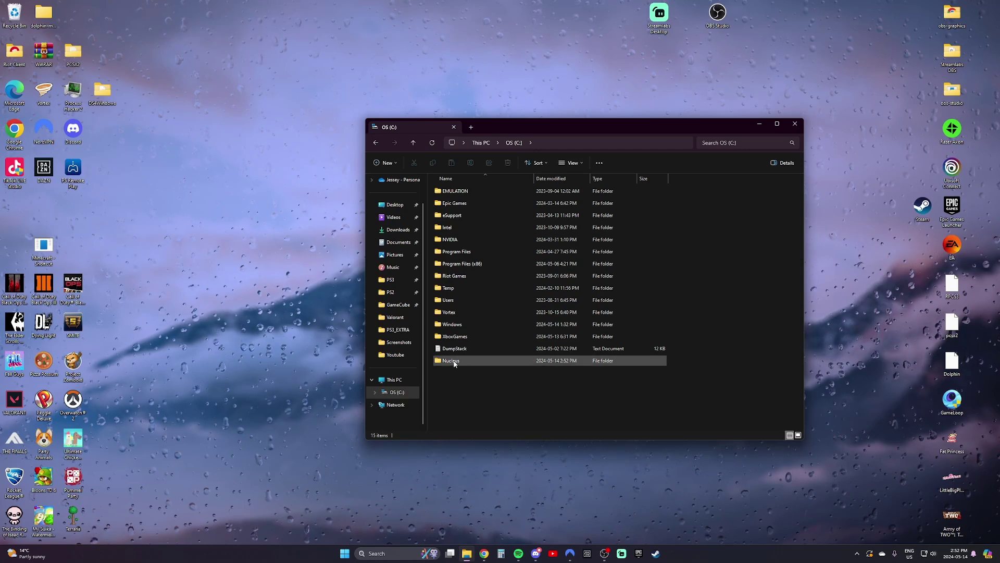
double_click(460, 363)
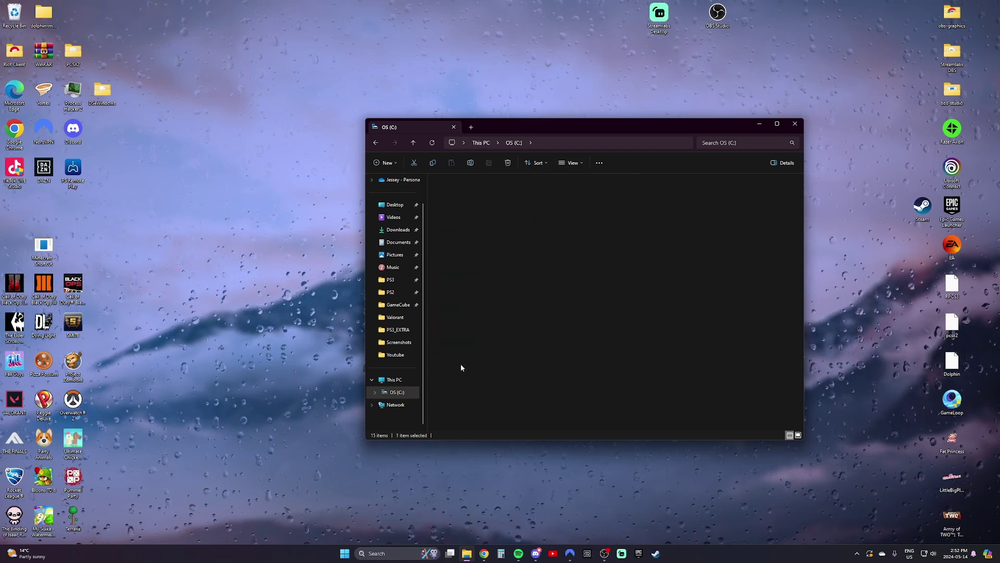
click(795, 124)
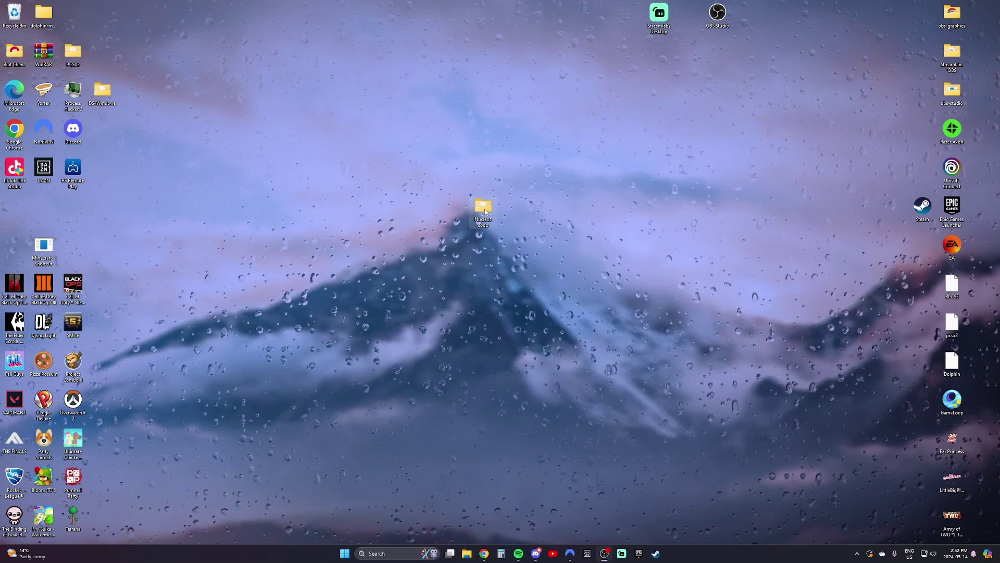
Step: Place the Nucleus coop folder near the EA shortcut on the desktop and launch the NucleusCoop application from it, dismissing the install-location warning
drag(483, 207, 895, 250)
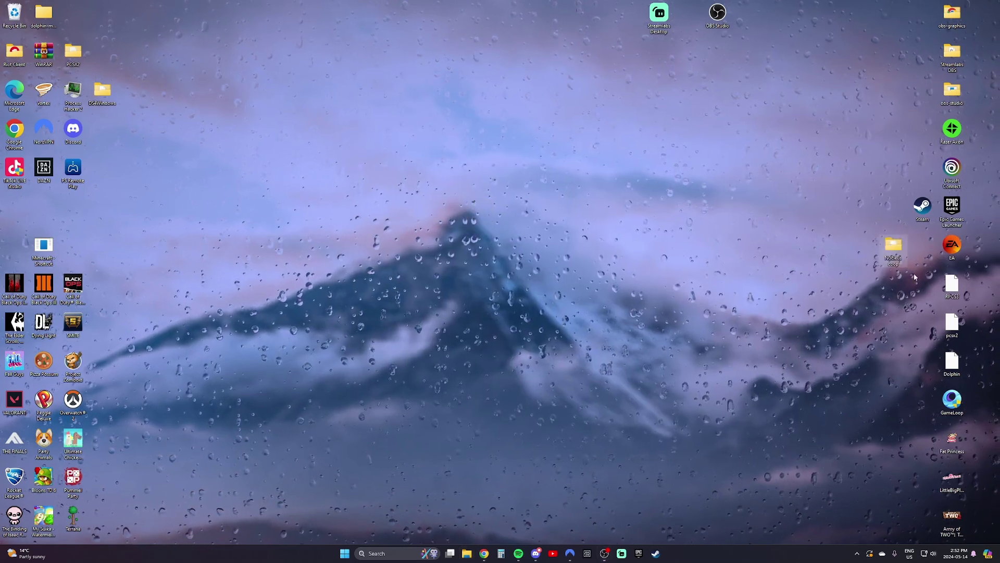
double_click(894, 246)
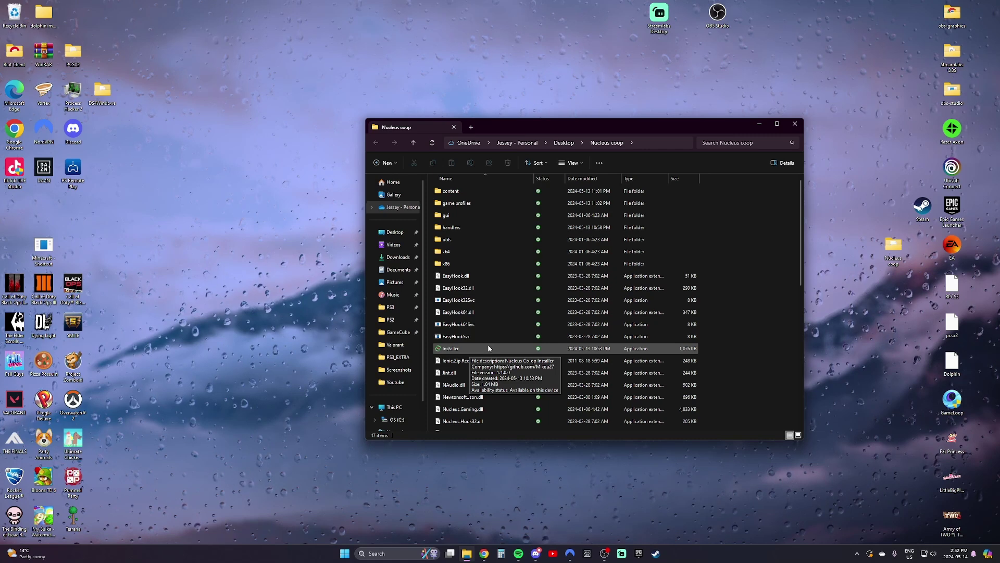
scroll(488, 347, down, 2)
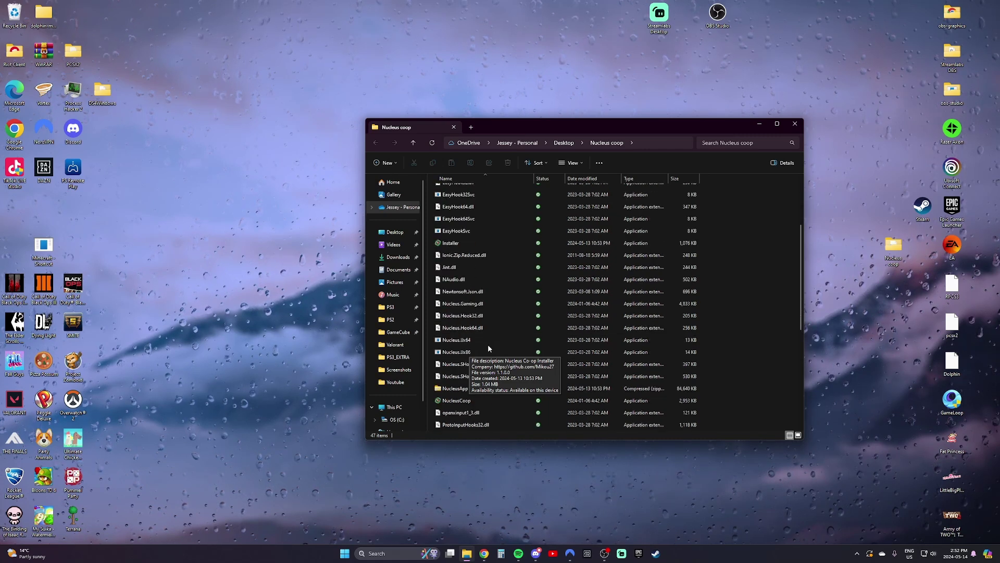
scroll(488, 348, down, 2)
mouse_move(509, 366)
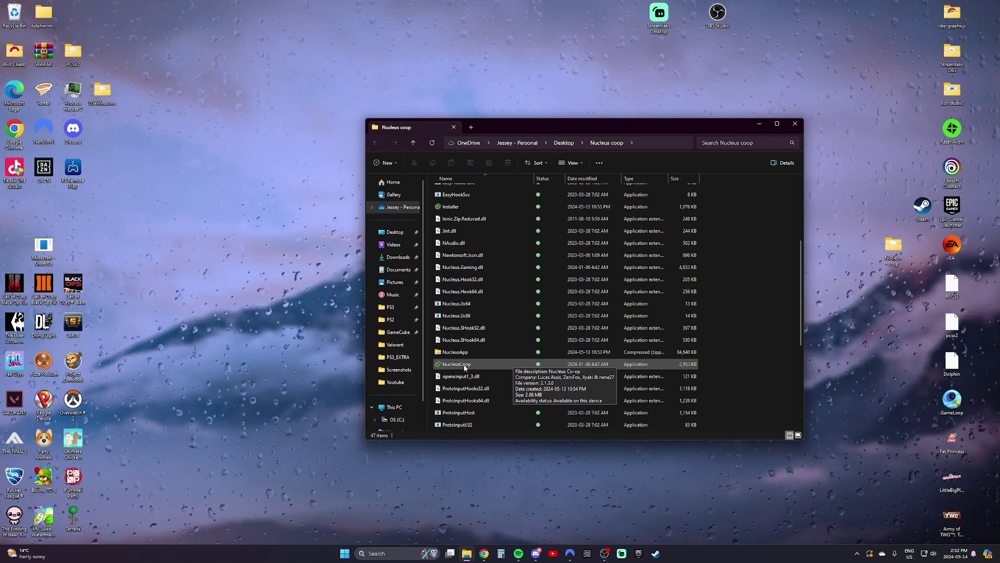
double_click(471, 365)
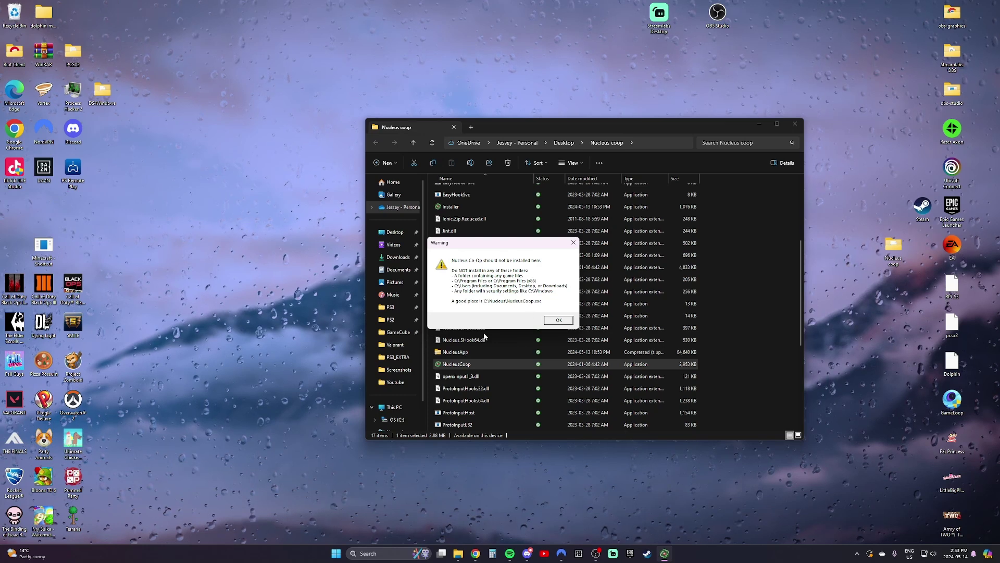
click(558, 321)
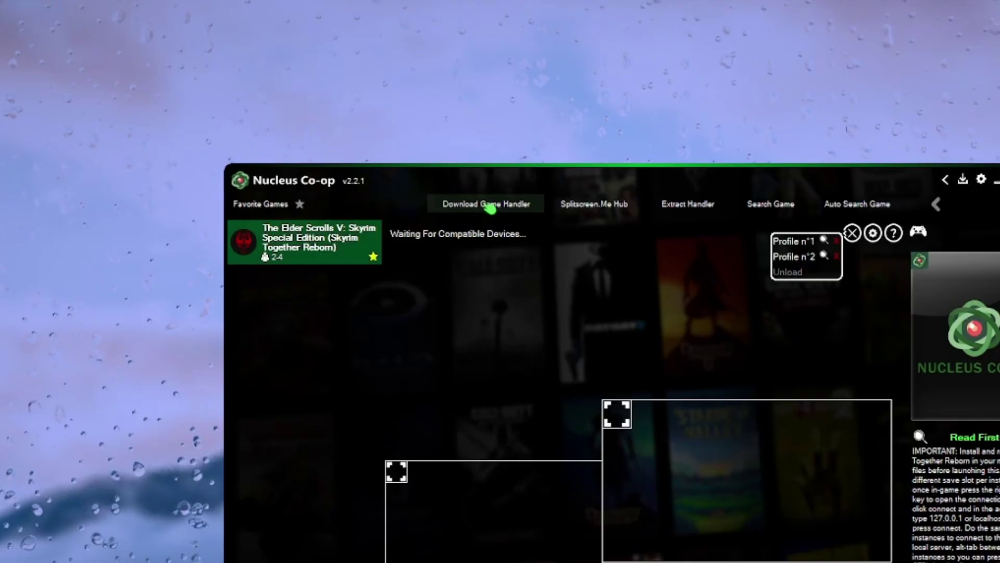
Step: Search the downloadable game handlers for skyrim
click(493, 207)
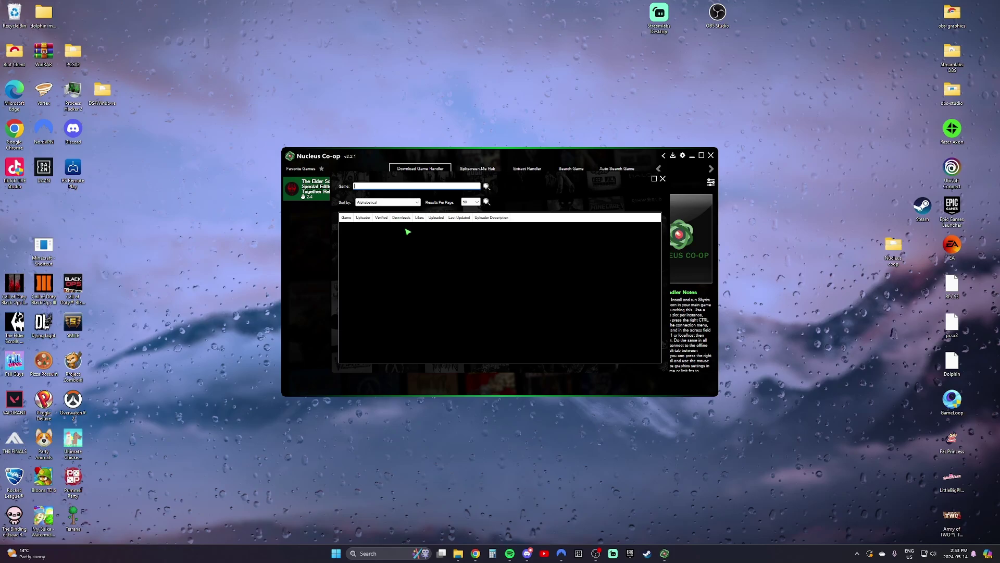
click(372, 186)
text(skyrim top)
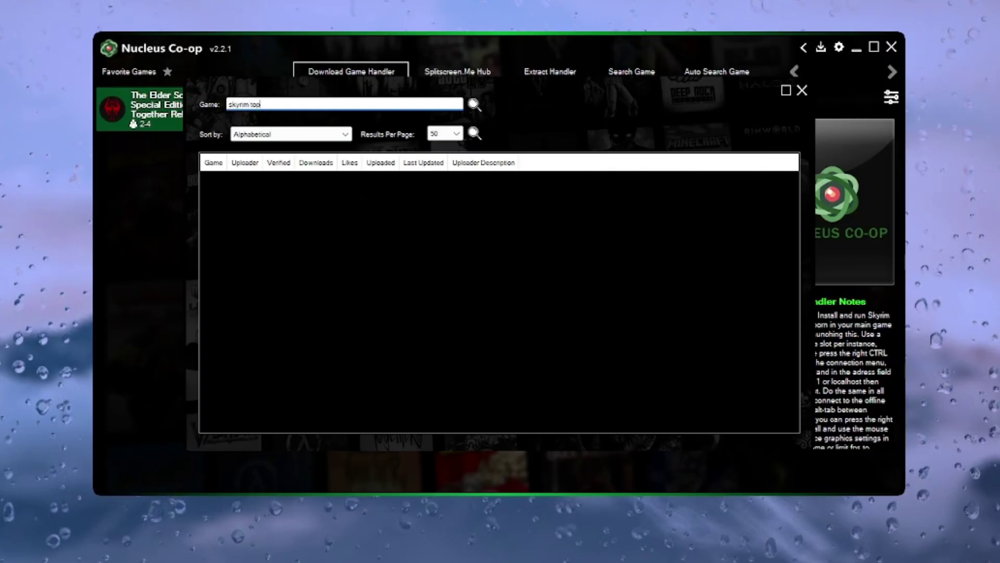
key(BackSpace)
key(BackSpace)
key(BackSpace)
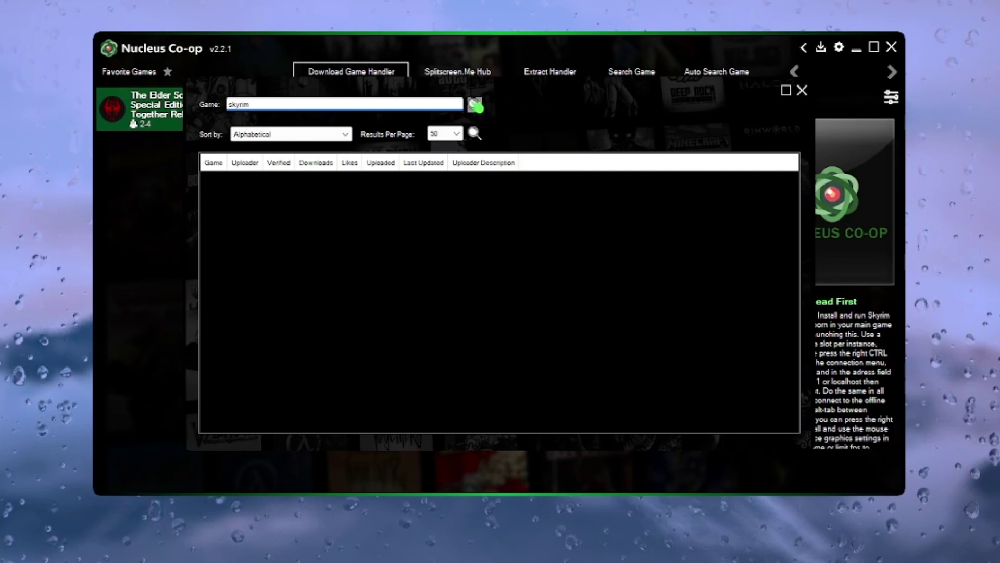
click(475, 105)
Step: View the details of The Elder Scrolls V: Skyrim Special Edition handler, download it, and agree to add the game to Nucleus
click(285, 194)
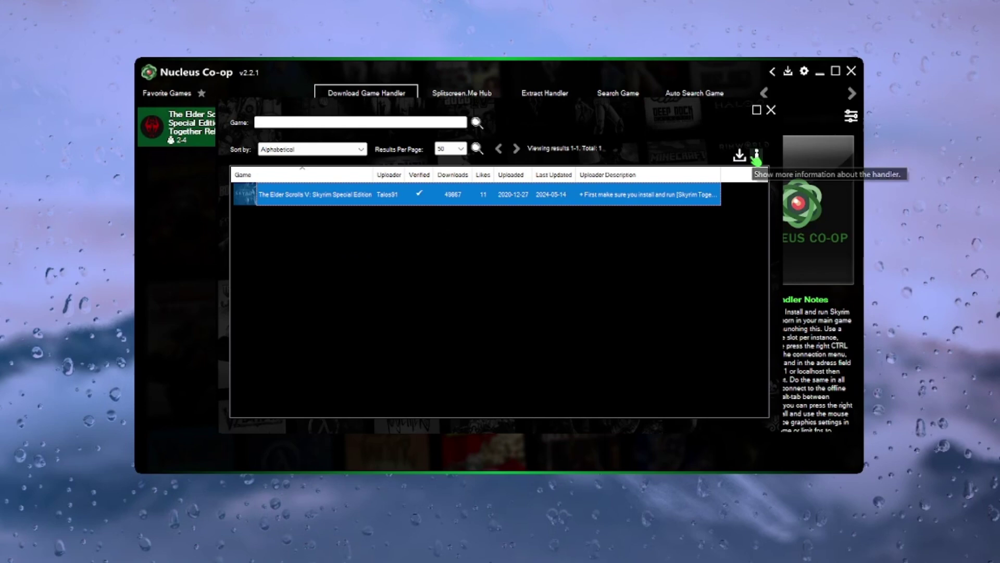
click(786, 139)
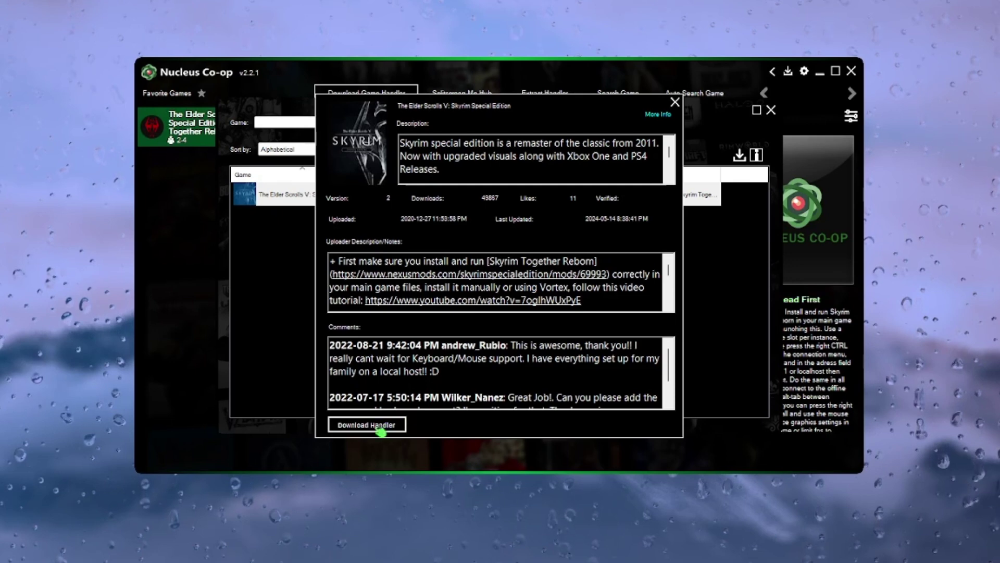
click(378, 427)
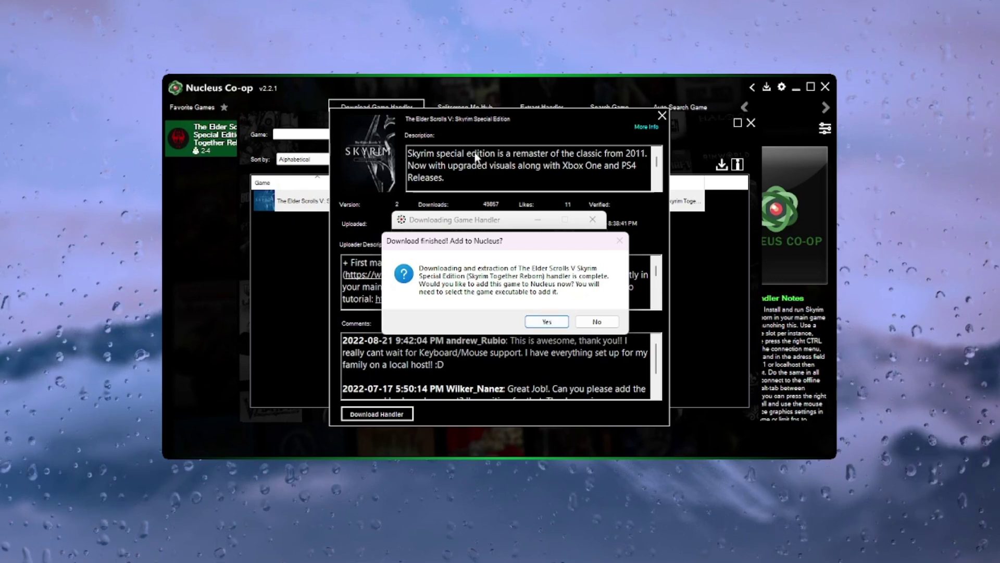
click(546, 322)
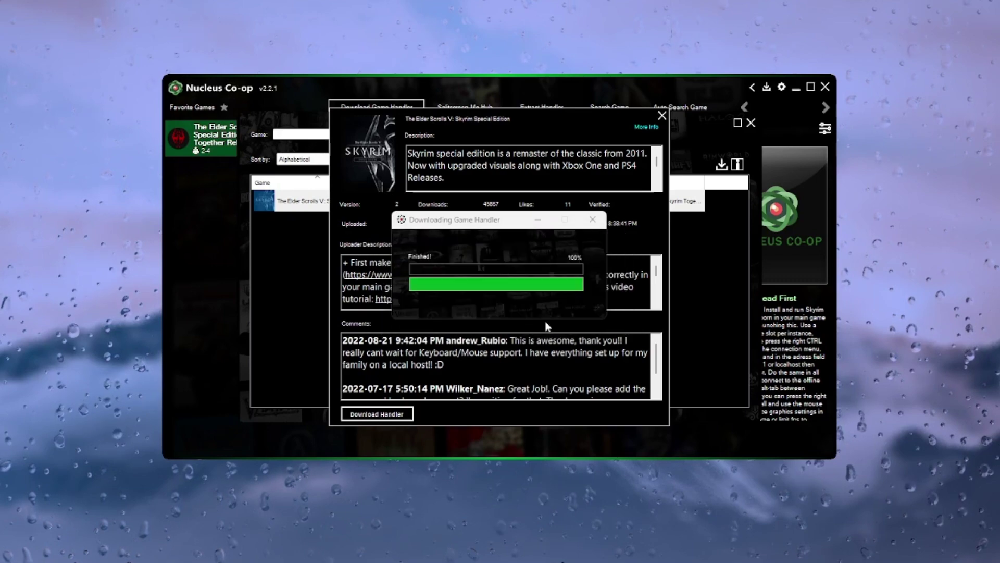
Step: Browse for the game executable in OS (C:) > Program Files (x86) > Steam > steamapps > common
drag(624, 241, 511, 132)
click(338, 470)
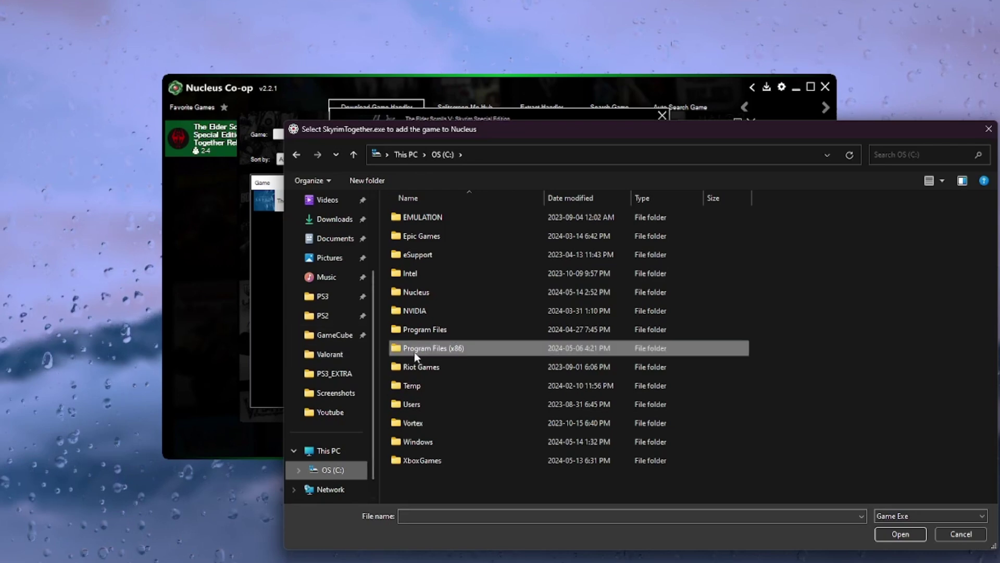
double_click(475, 345)
scroll(461, 349, down, 1)
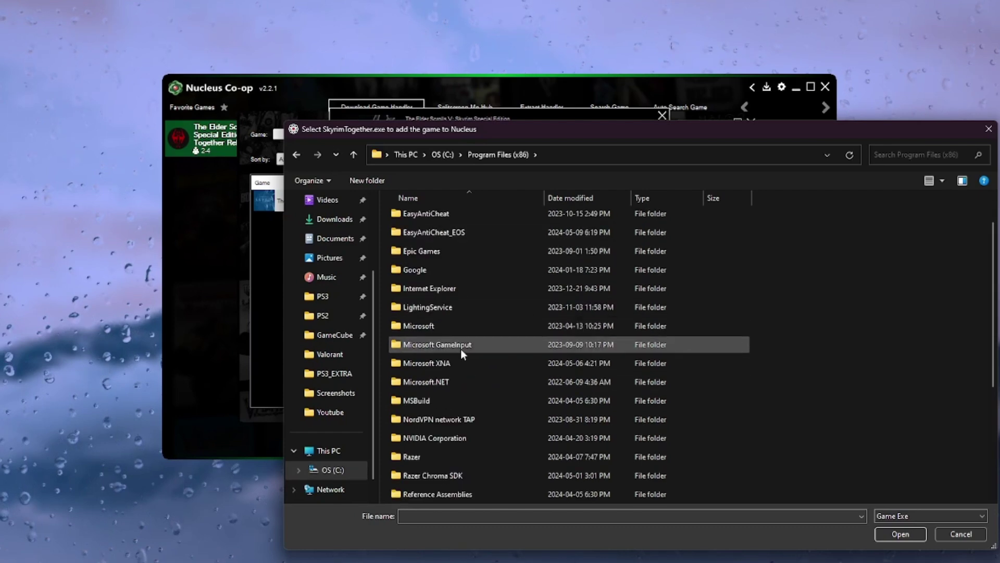
scroll(460, 348, down, 3)
double_click(425, 358)
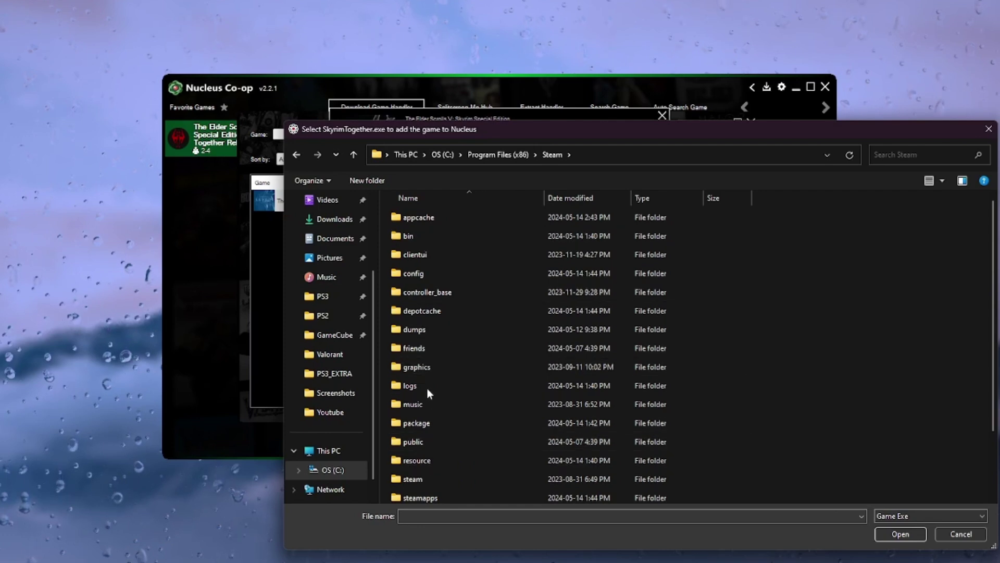
scroll(443, 390, down, 1)
click(436, 456)
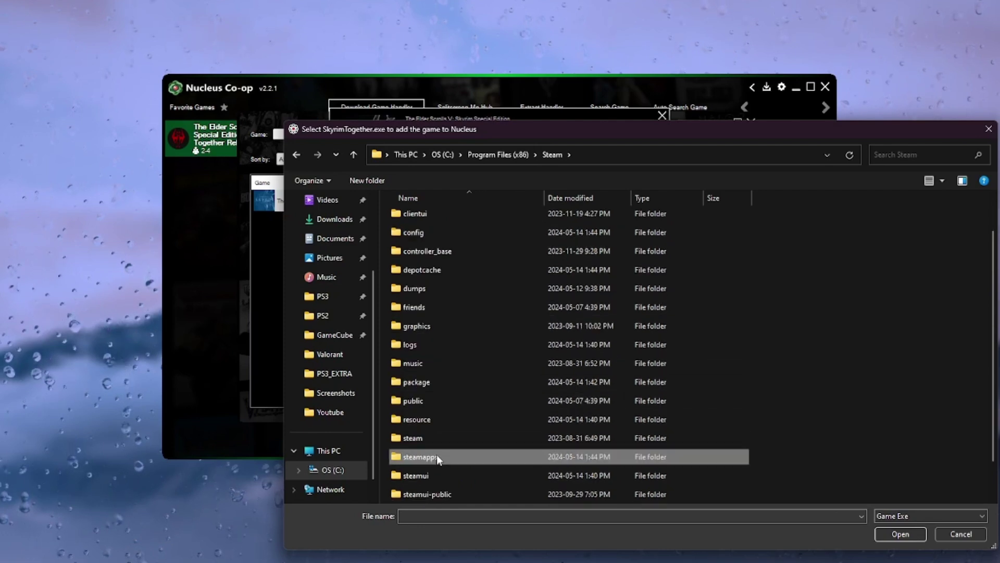
double_click(437, 456)
double_click(443, 216)
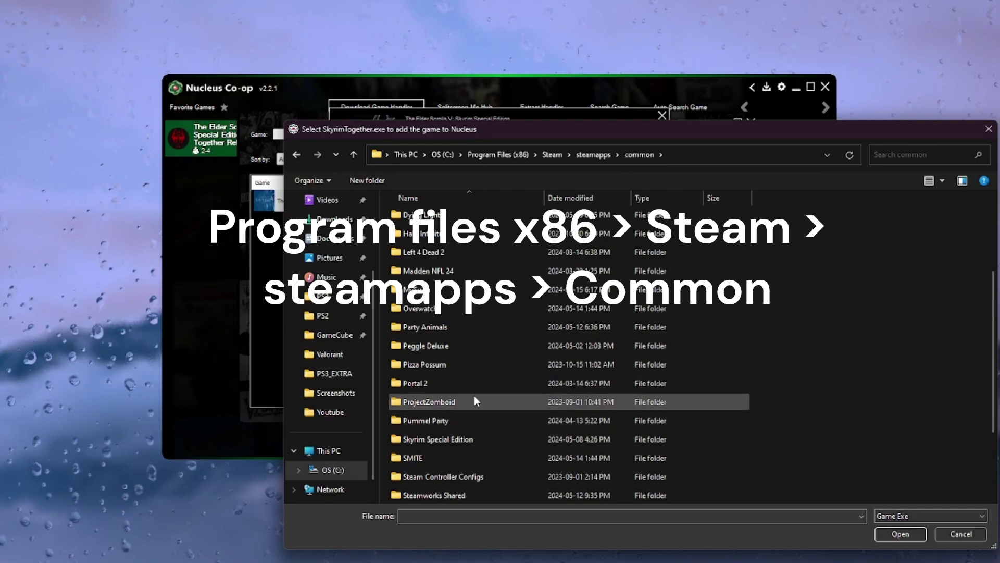
Step: Choose the SkyrimTogether application from Skyrim Special Edition > Data > SkyrimTogetherReborn as the game executable
scroll(474, 401, down, 1)
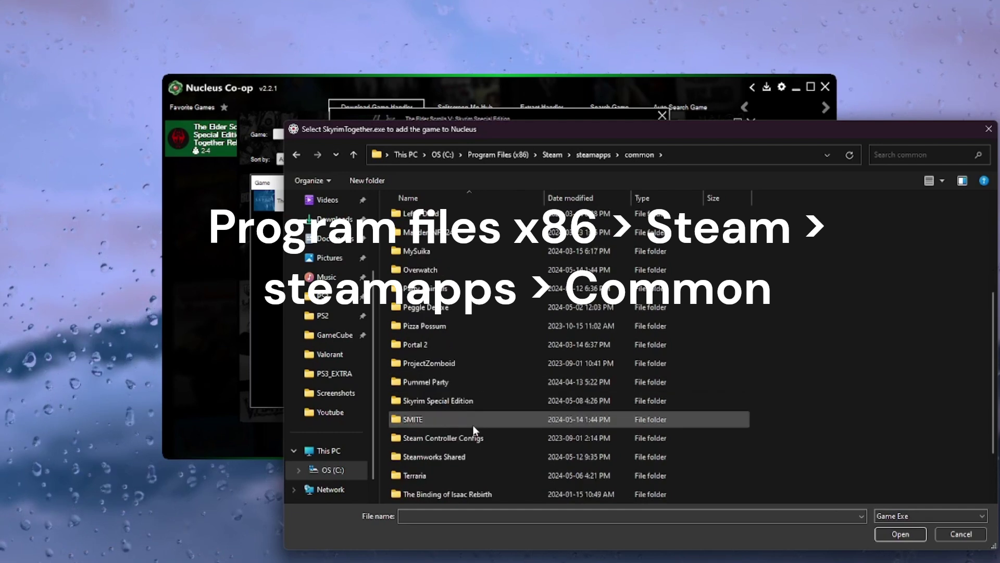
double_click(436, 401)
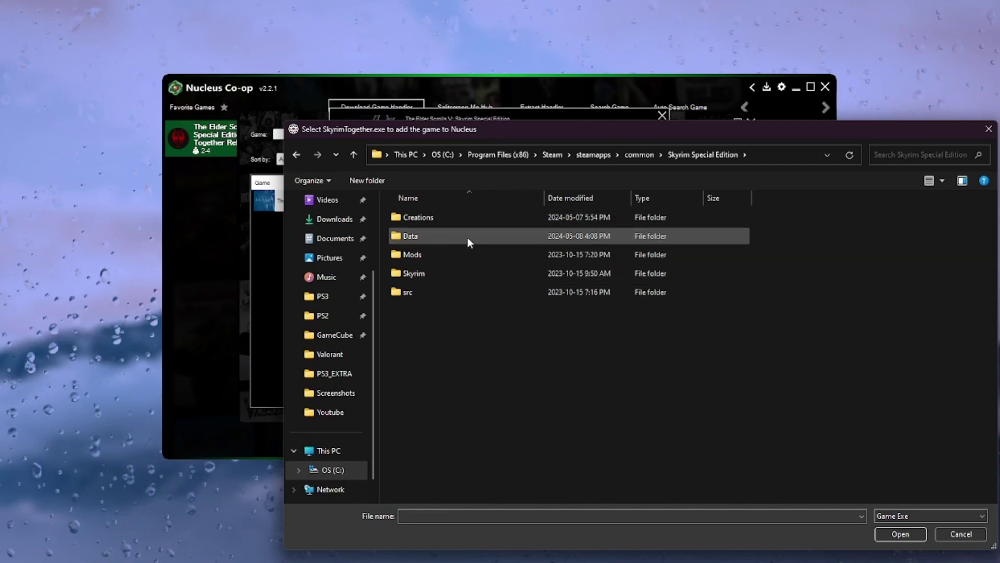
double_click(427, 235)
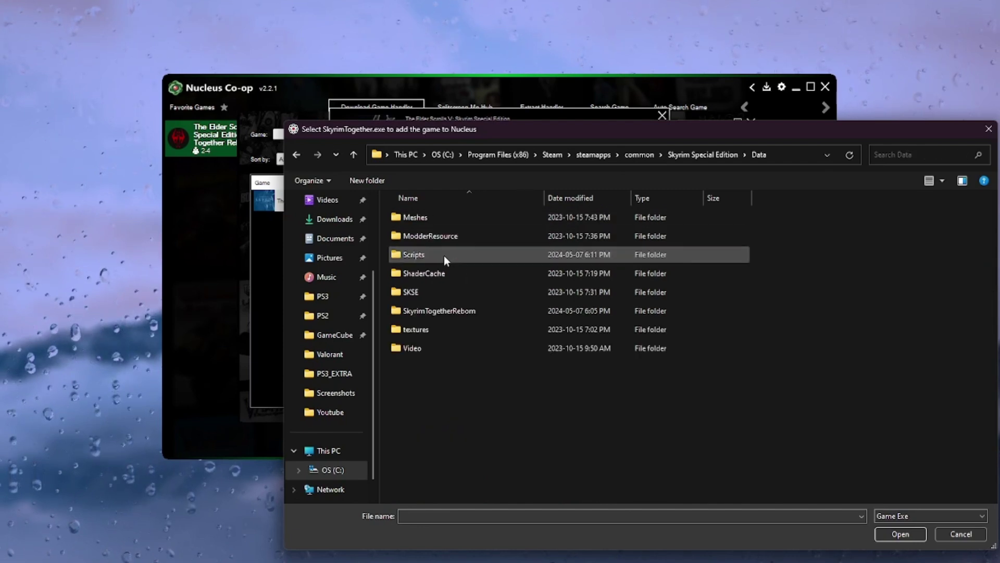
double_click(440, 313)
click(420, 368)
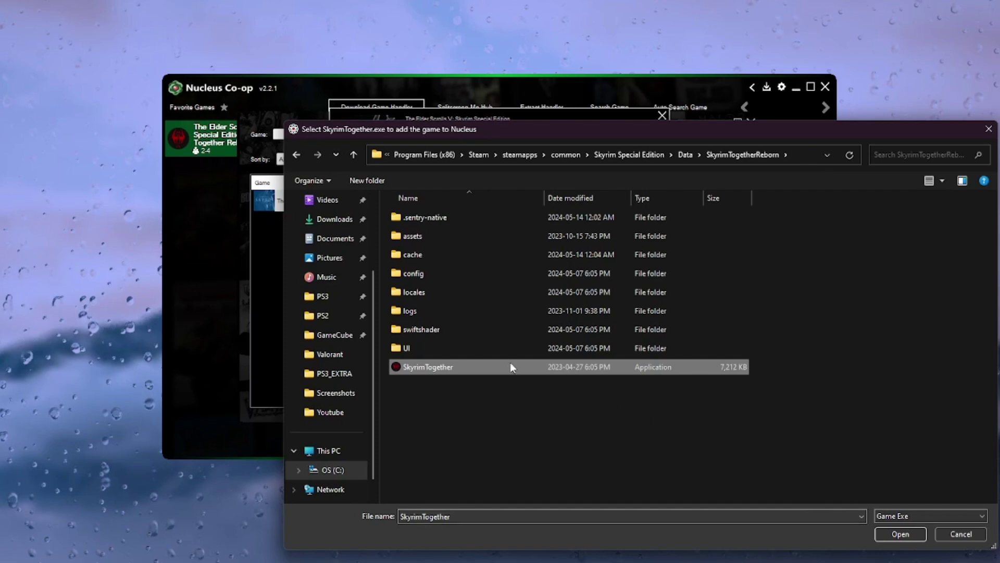
click(910, 533)
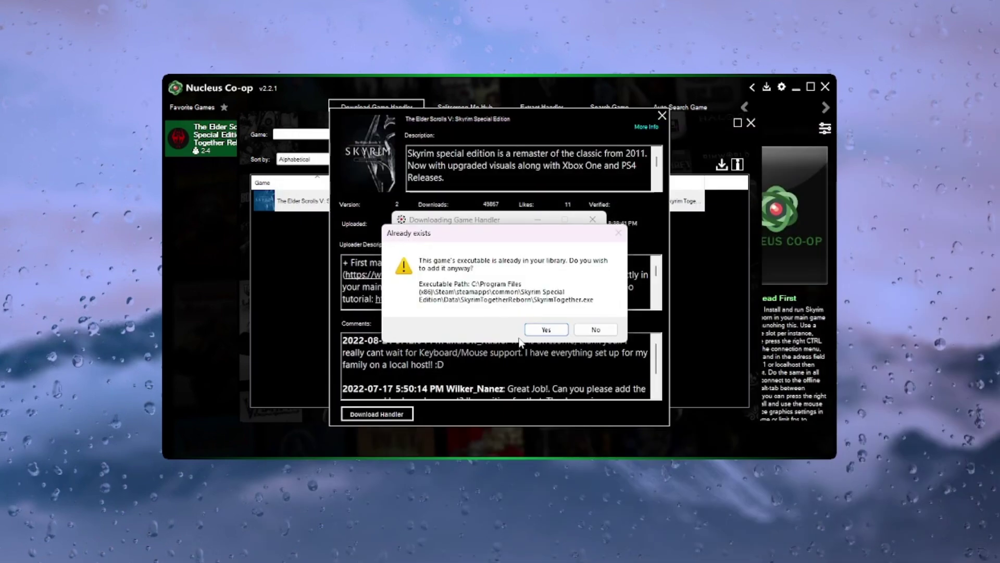
Step: Decline adding the game a second time, and close the handler details and the handler download window
click(606, 335)
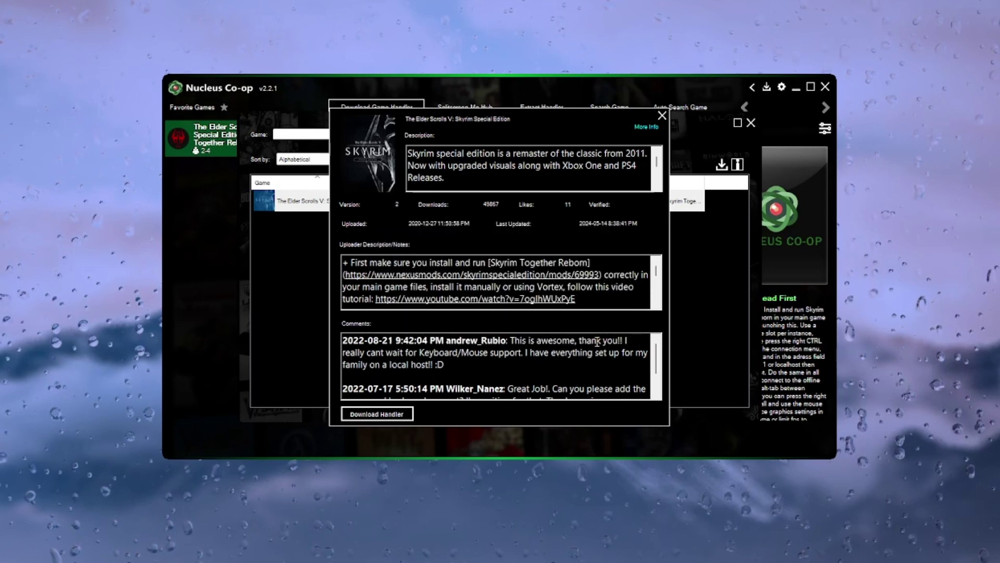
click(662, 115)
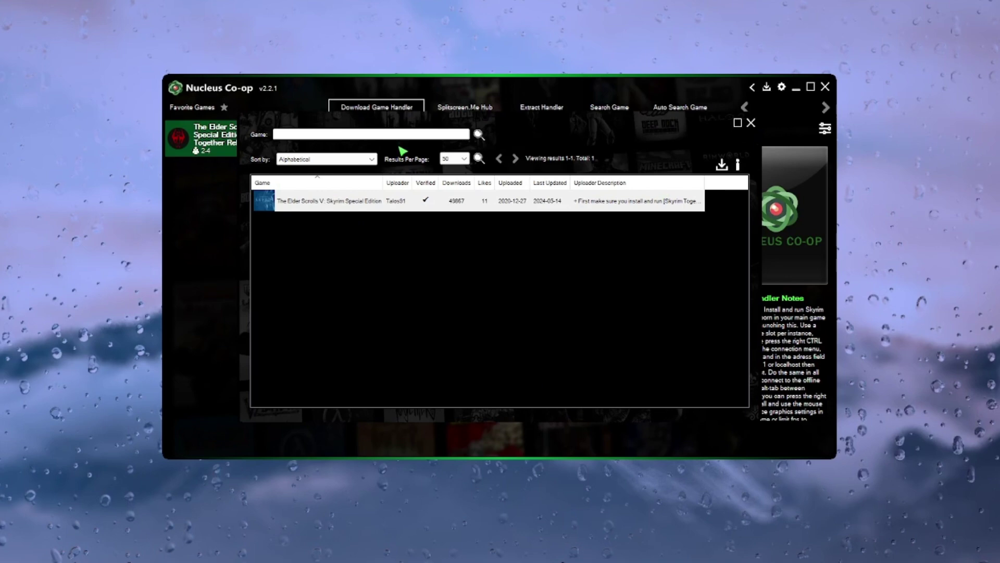
click(751, 123)
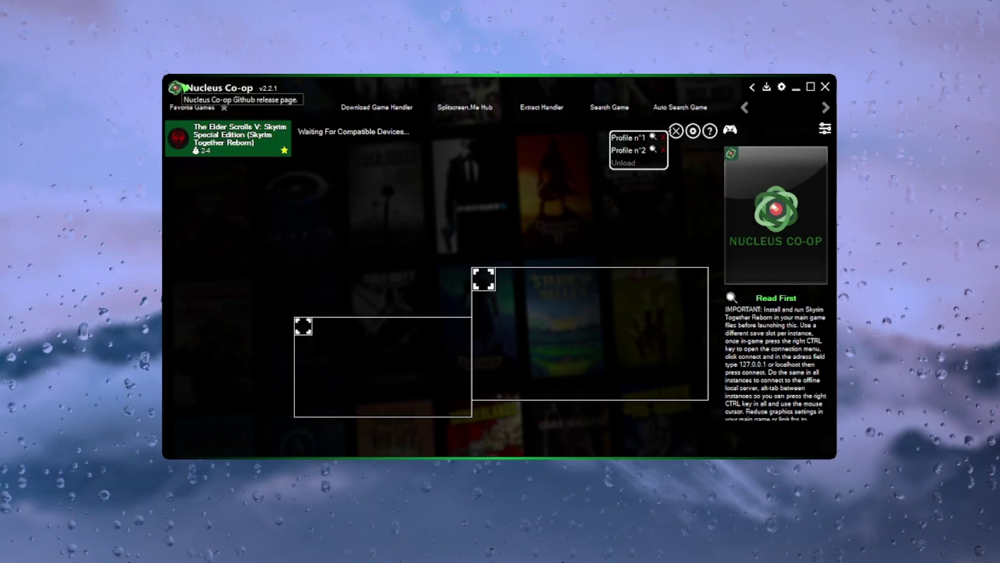
drag(499, 86, 495, 48)
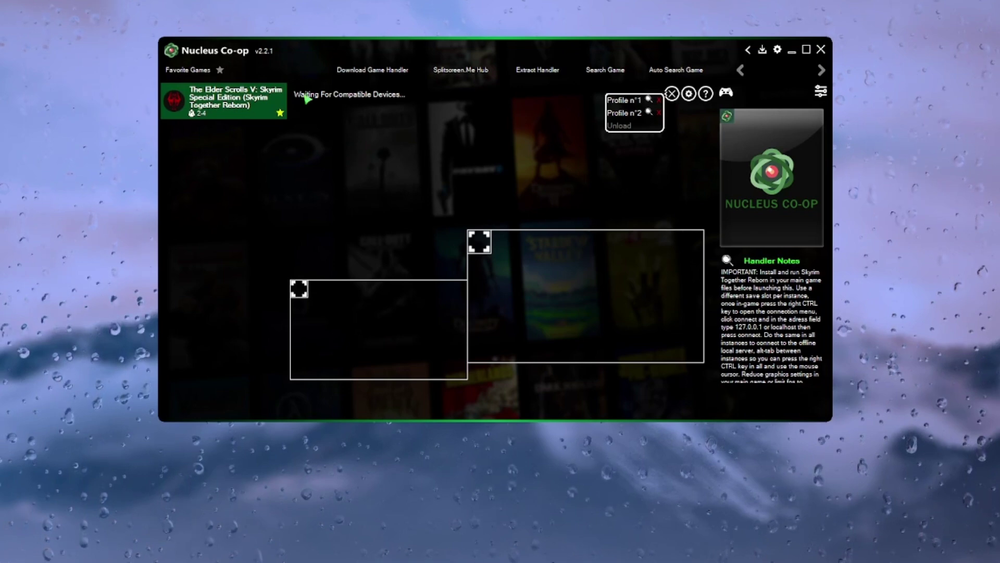
drag(352, 45, 400, 83)
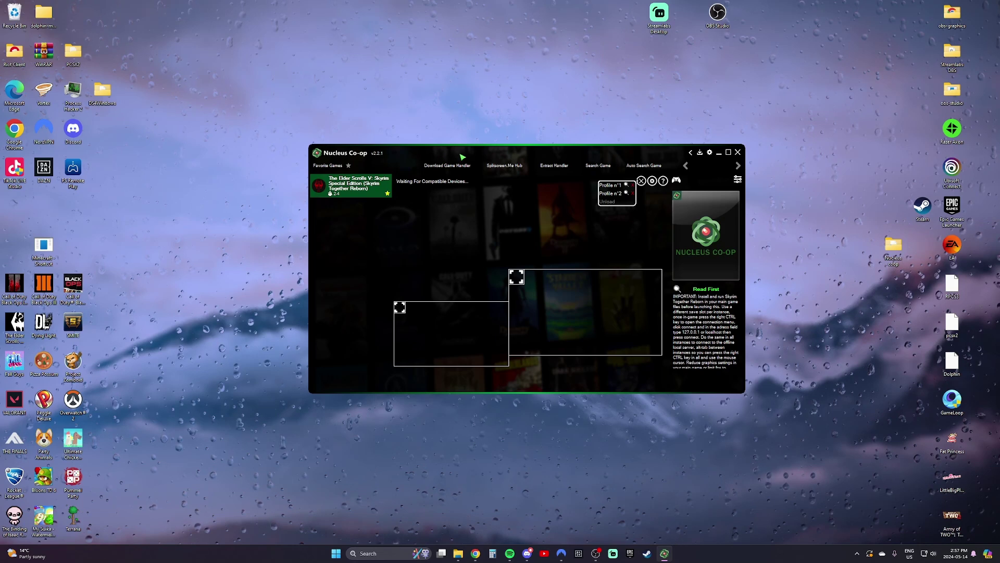
drag(463, 157, 454, 138)
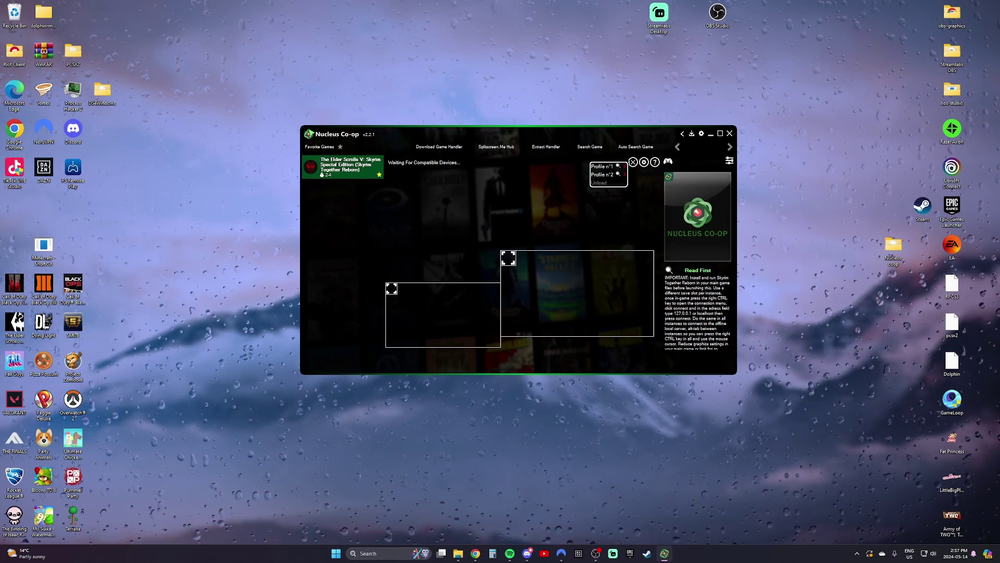
Step: Launch DS4Windows from its desktop folder so the controllers are detected, and minimize the folder and the DS4Windows window
double_click(103, 90)
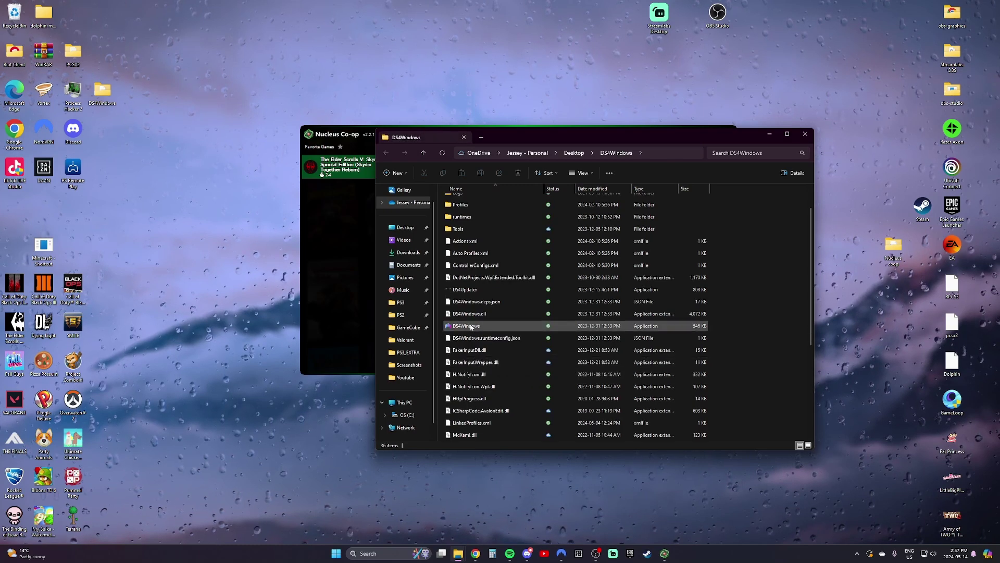
double_click(471, 327)
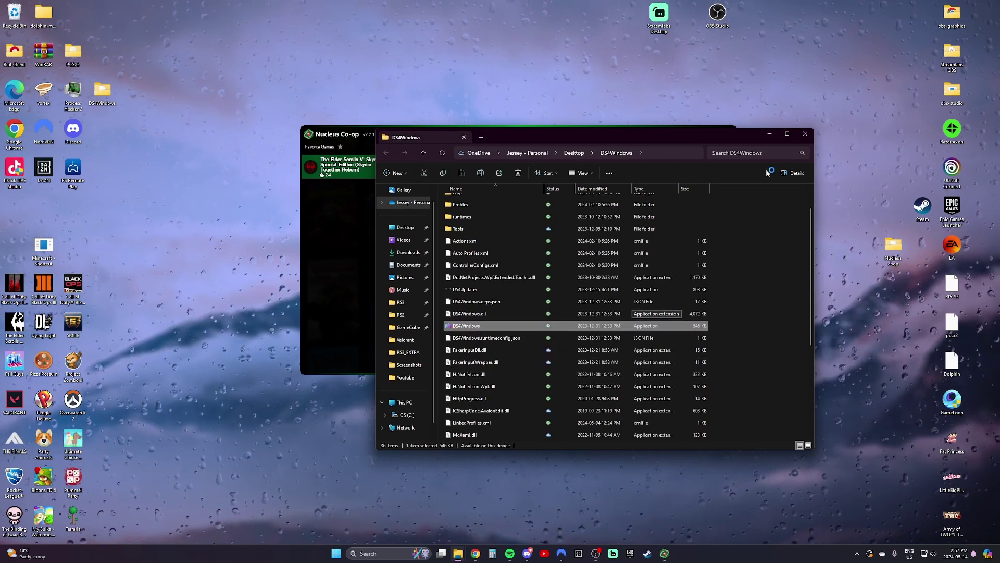
click(769, 135)
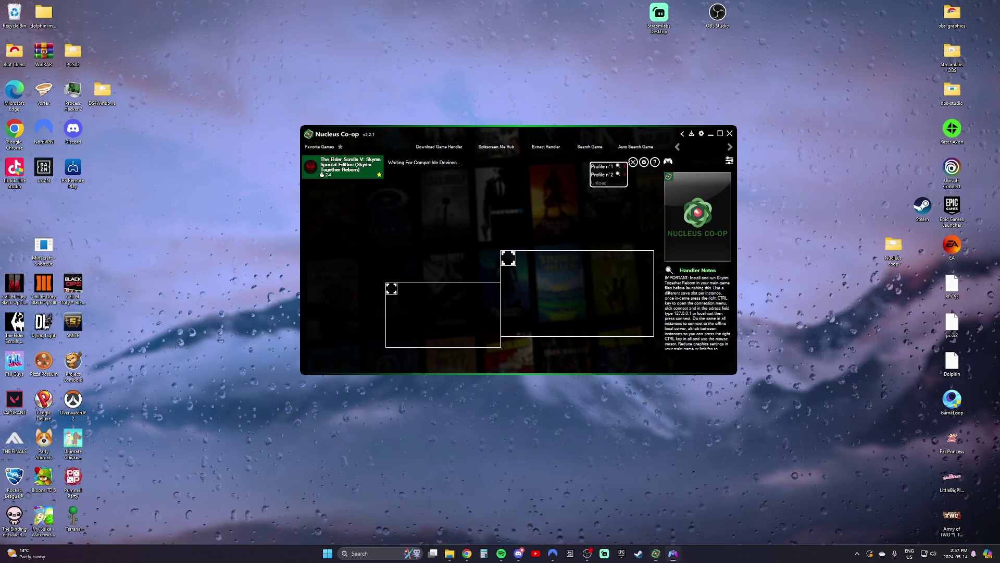
drag(2, 221, 231, 271)
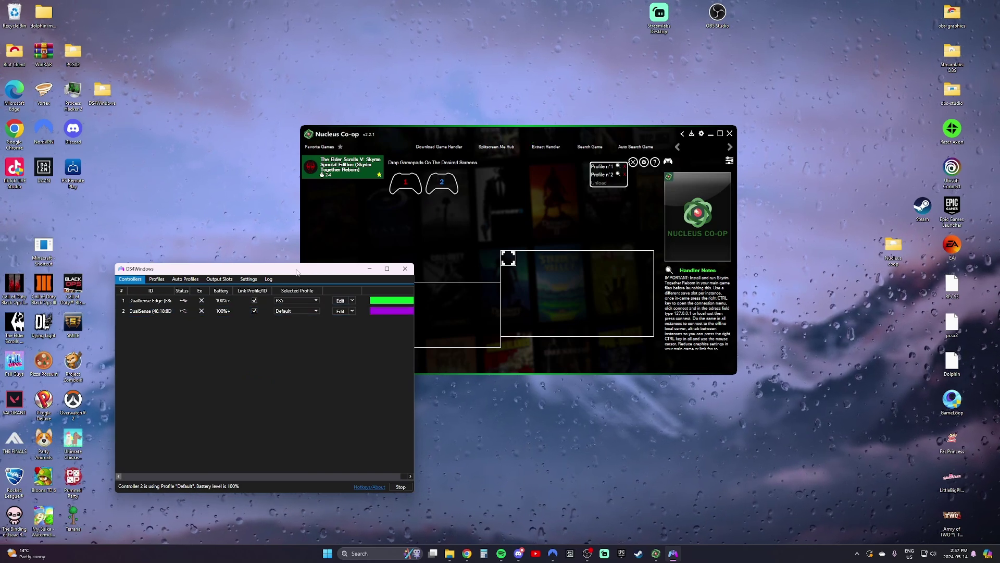
click(369, 269)
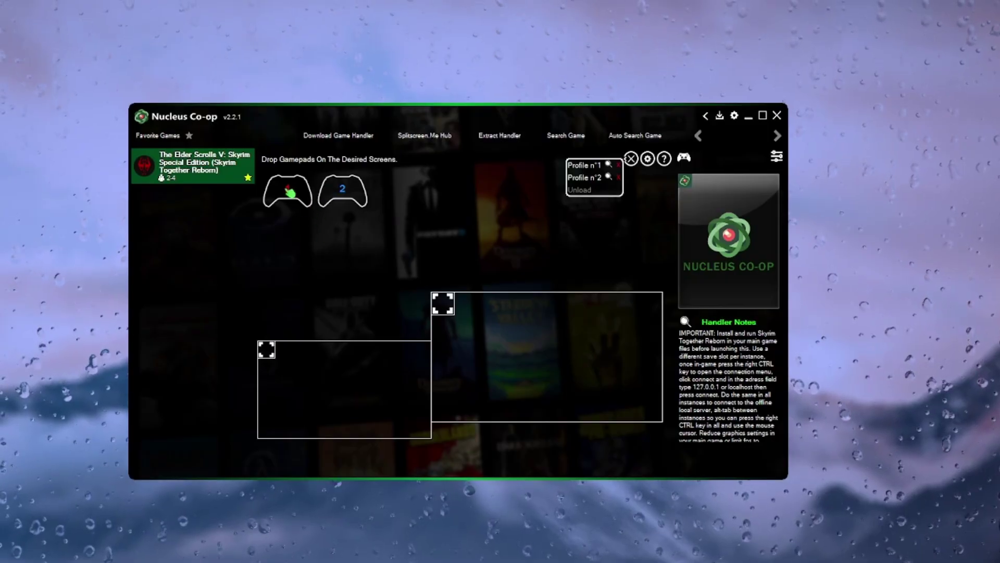
Step: Assign gamepad 1 to the larger screen and gamepad 2 to the smaller screen, both in full-screen layout
drag(290, 193, 551, 357)
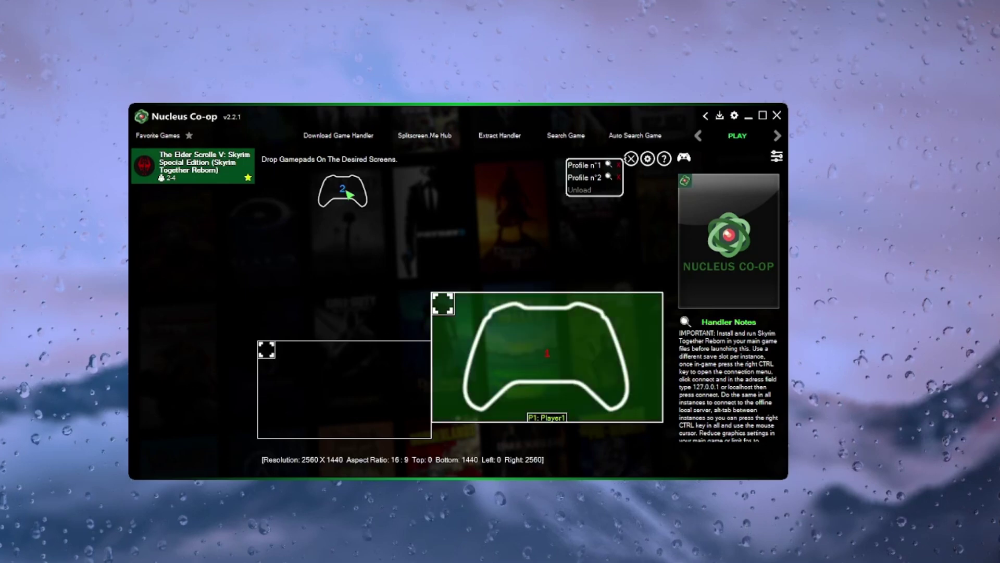
drag(342, 190, 351, 370)
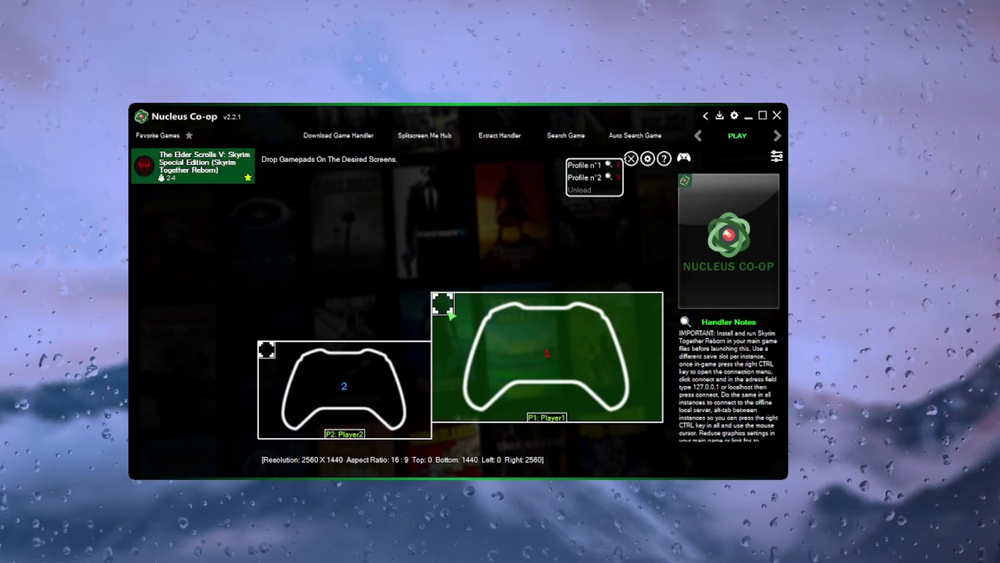
Step: Clear both gamepads, split the larger screen horizontally, and assign gamepad 2 to the lower half and gamepad 1 to the upper half
drag(450, 316, 330, 229)
drag(330, 356, 311, 228)
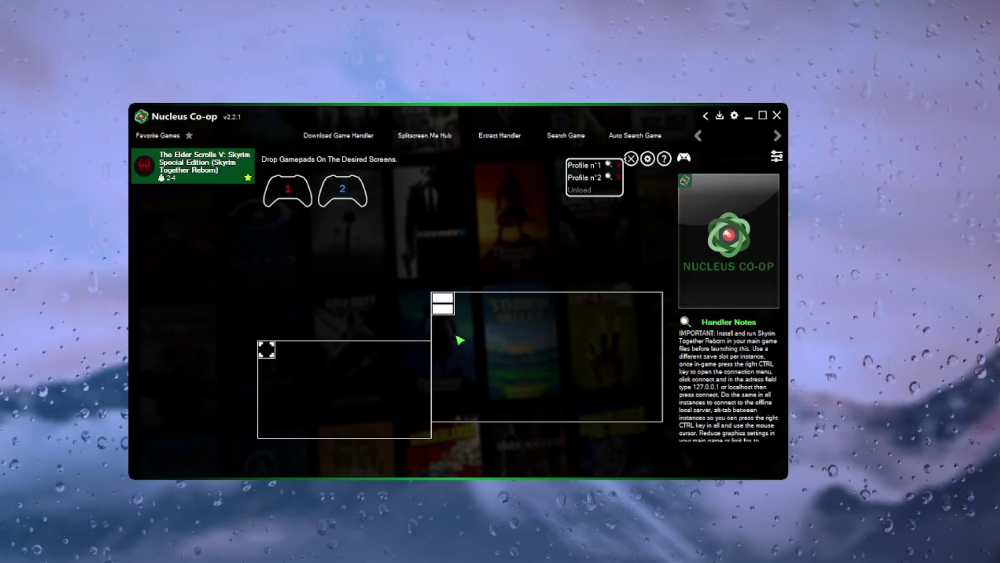
drag(354, 203, 537, 396)
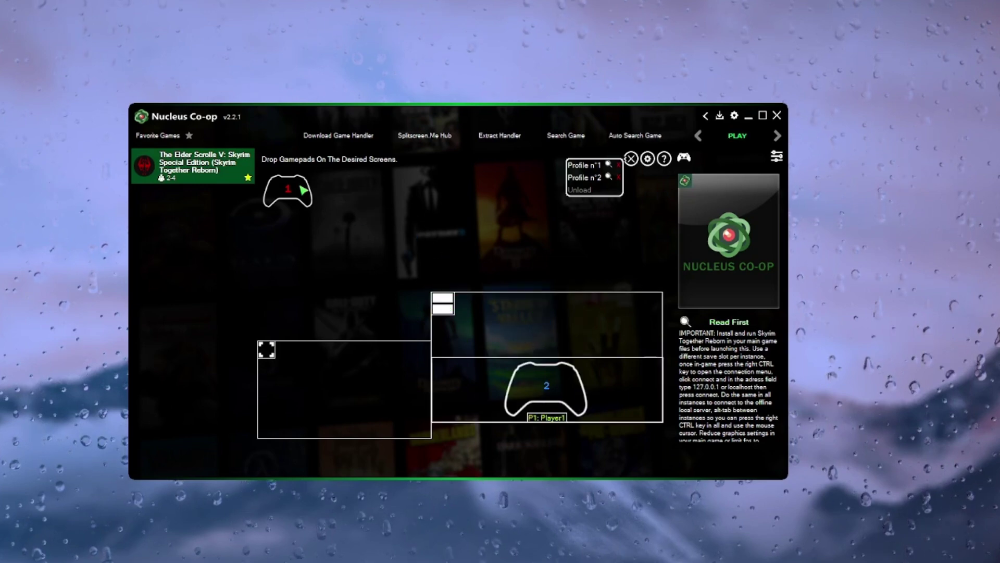
drag(288, 191, 556, 328)
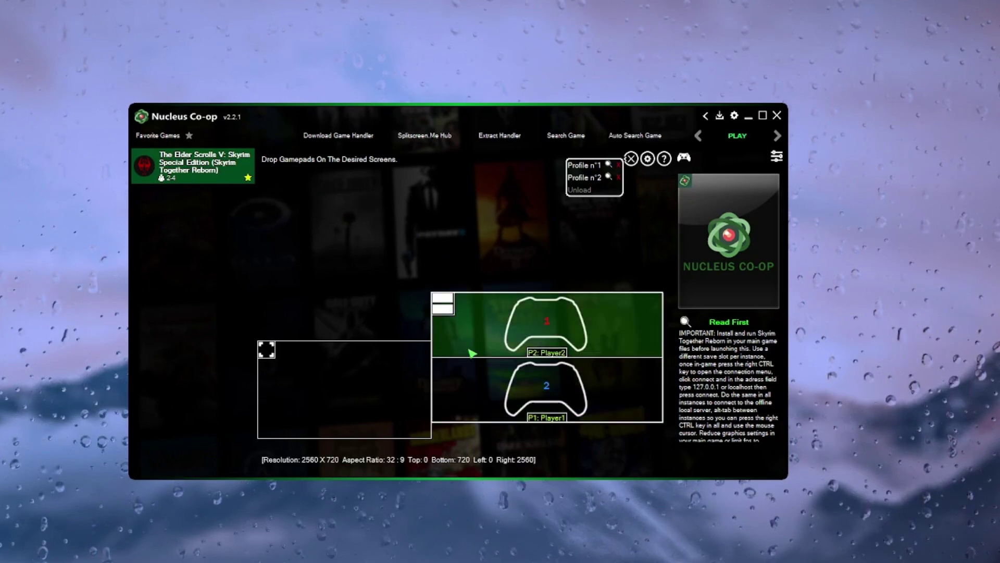
Step: Switch the larger screen to a vertical split and assign gamepad 1 to the left half and gamepad 2 to the right half
click(443, 303)
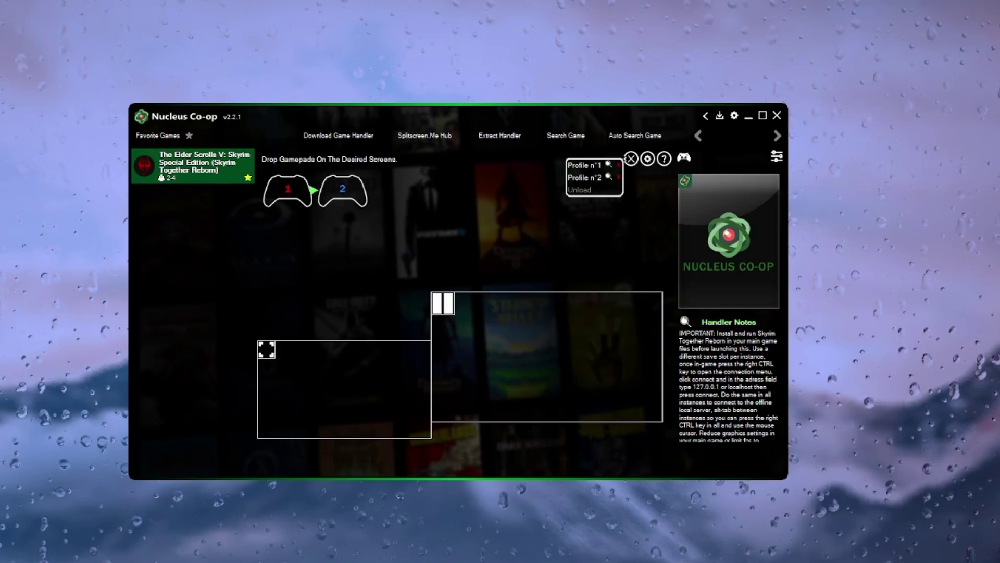
drag(301, 197, 479, 357)
drag(343, 192, 604, 359)
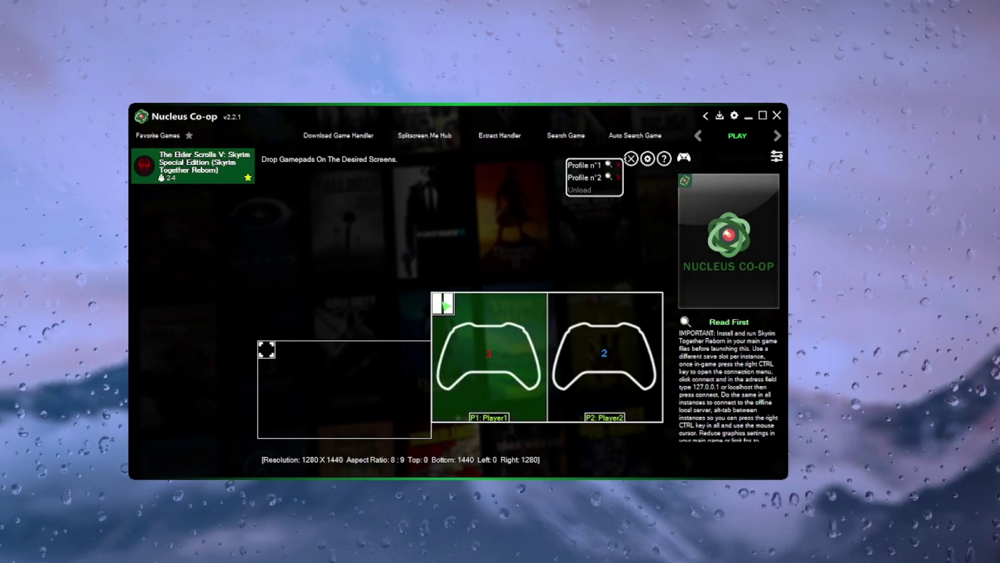
Step: Clear both gamepads from the larger screen's vertical split, switch that screen to the four-section grid, and try placing the gamepads in it
drag(478, 346, 357, 256)
drag(649, 376, 394, 187)
click(448, 306)
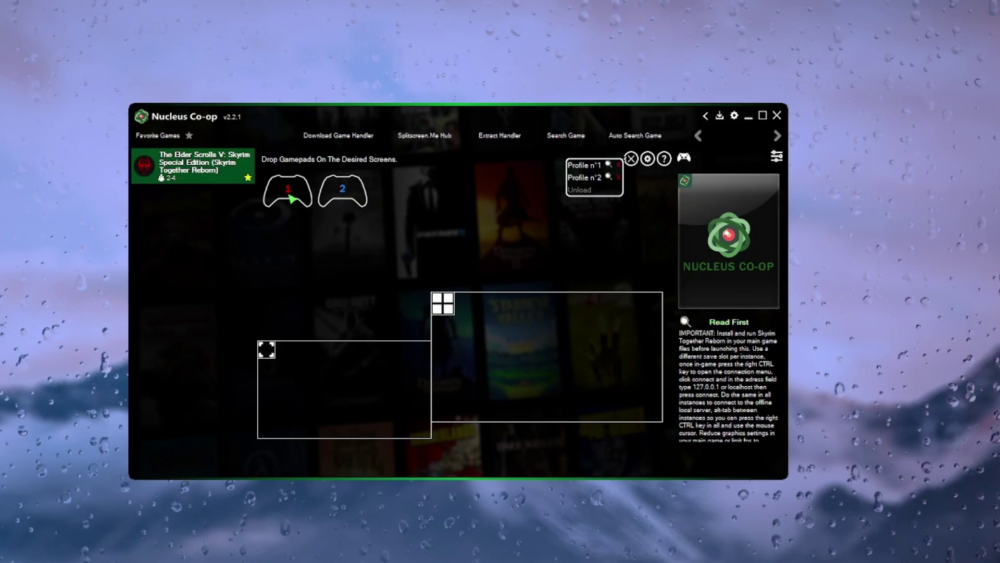
drag(287, 190, 484, 320)
drag(328, 182, 414, 267)
Step: Try the larger screen's finer multi-section grid and Custom layouts with gamepad 1
click(441, 302)
drag(287, 191, 421, 258)
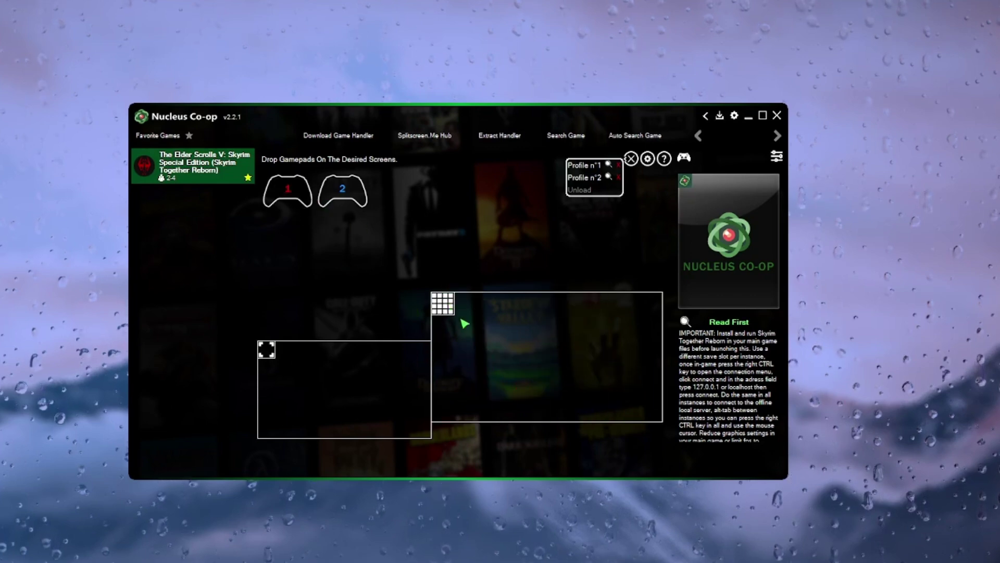
drag(287, 190, 269, 221)
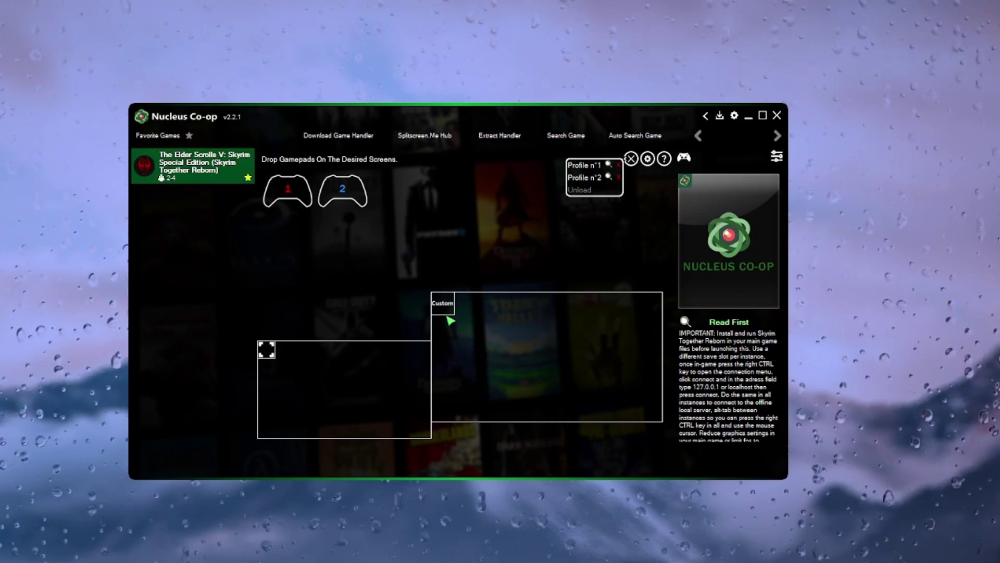
drag(283, 189, 359, 263)
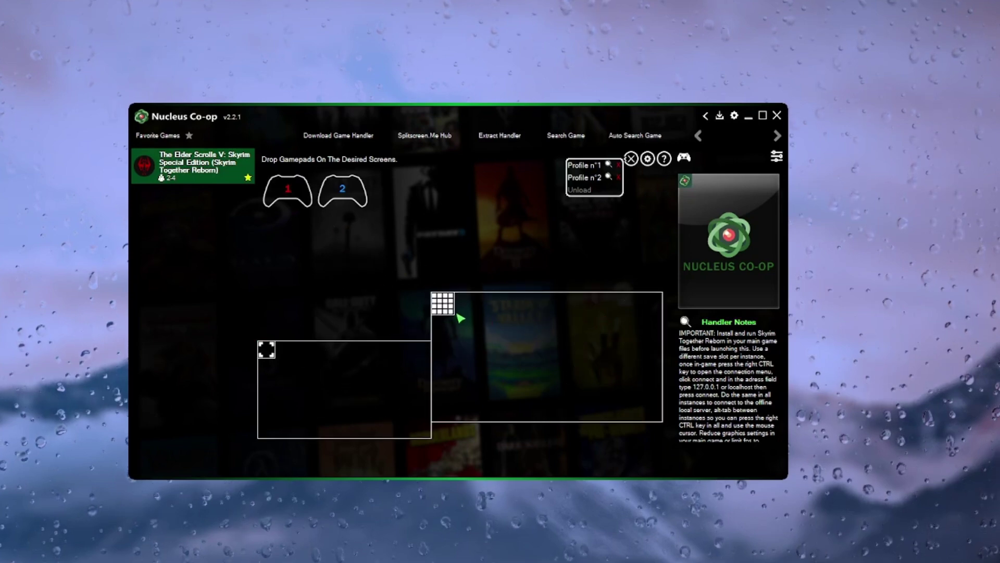
click(448, 307)
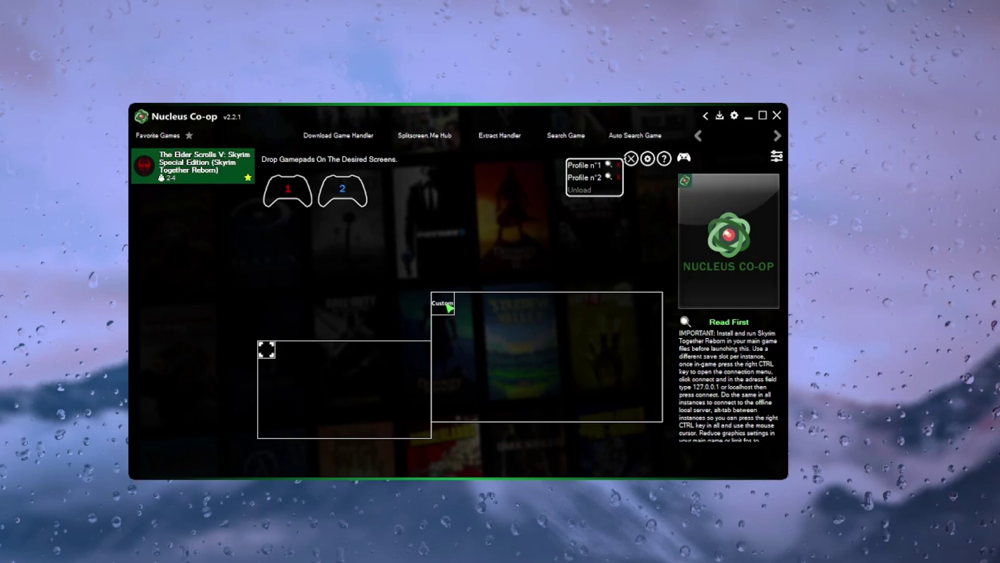
drag(282, 183, 457, 310)
Step: Return the larger screen to full-screen layout, assigning gamepad 1 to it and gamepad 2 to the smaller screen
click(451, 311)
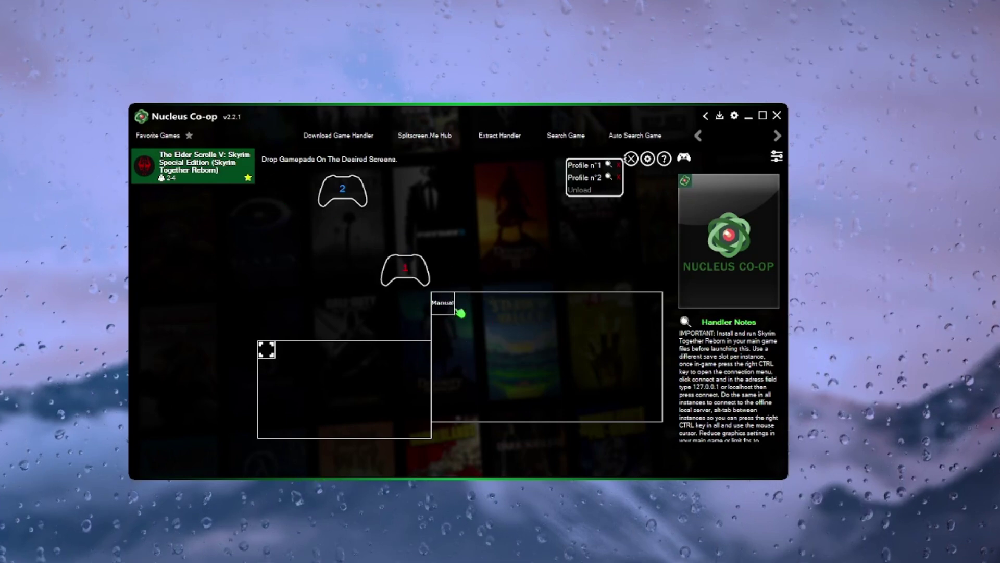
drag(406, 269, 526, 348)
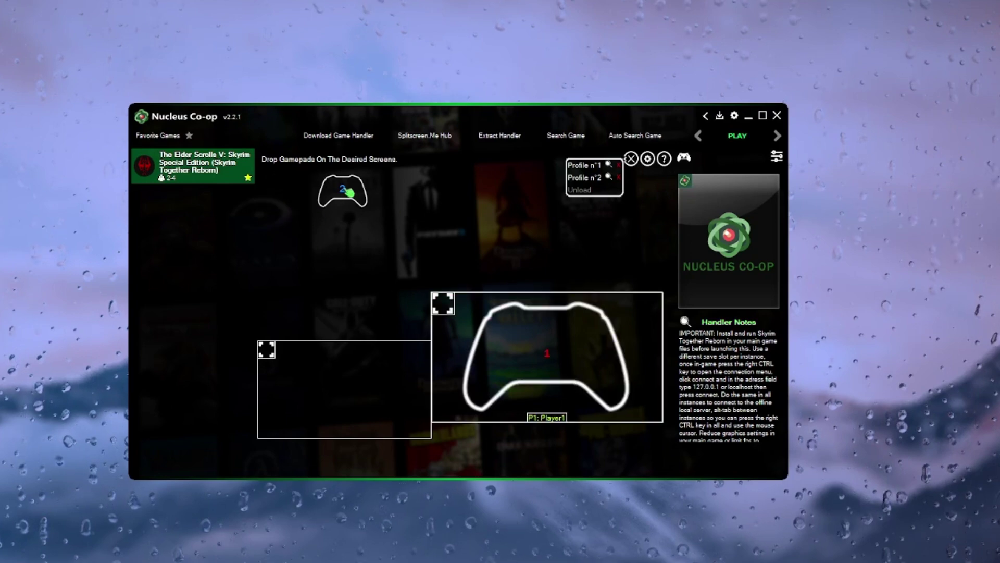
drag(351, 193, 335, 369)
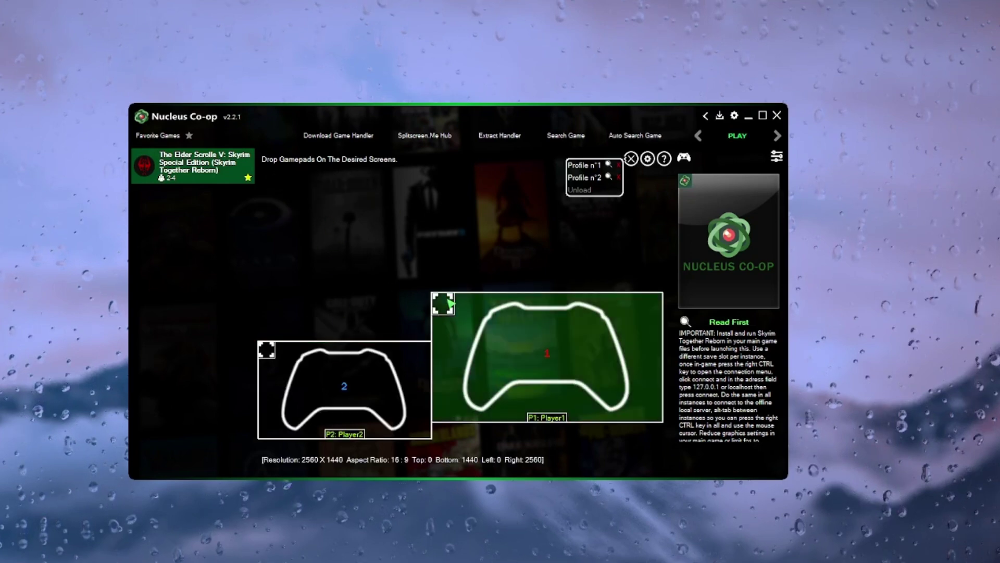
Step: Split the larger screen horizontally, with gamepad 1 in the upper half and gamepad 2 in the lower half
click(449, 302)
drag(287, 192, 547, 326)
drag(344, 388, 523, 414)
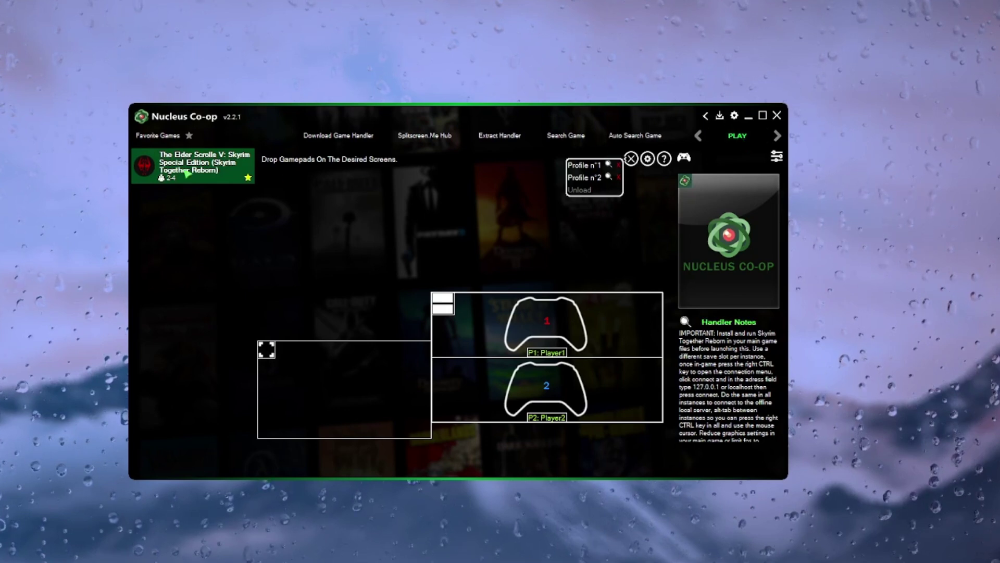
Step: Launch the split-screen session, minimize the dedicated server console, and bring the game instances to the front
click(738, 138)
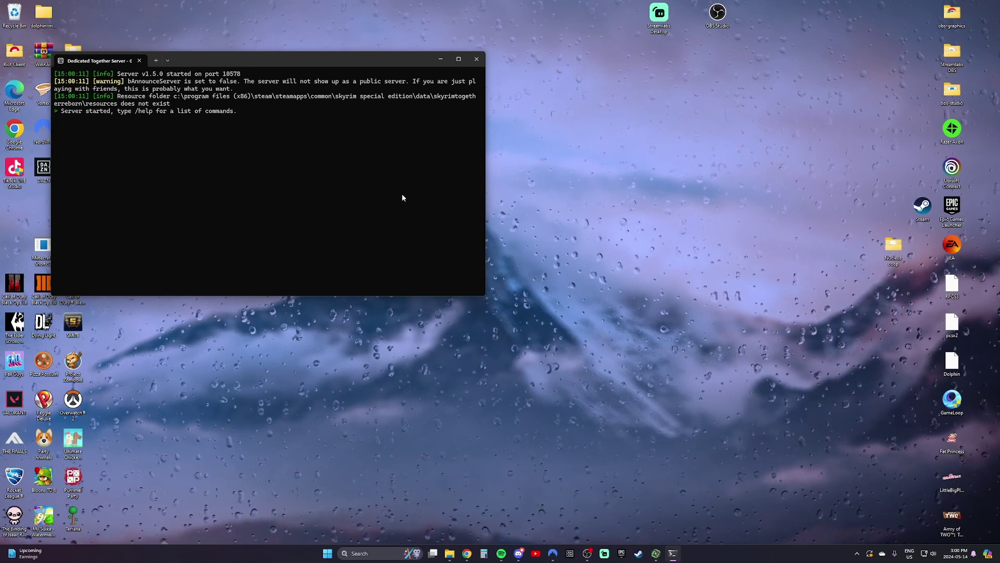
click(440, 59)
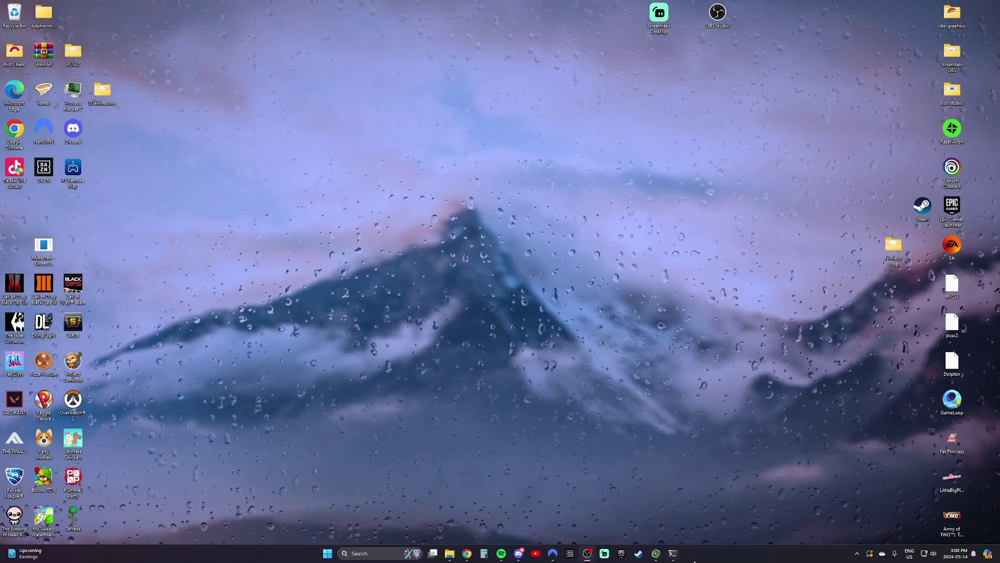
mouse_move(656, 551)
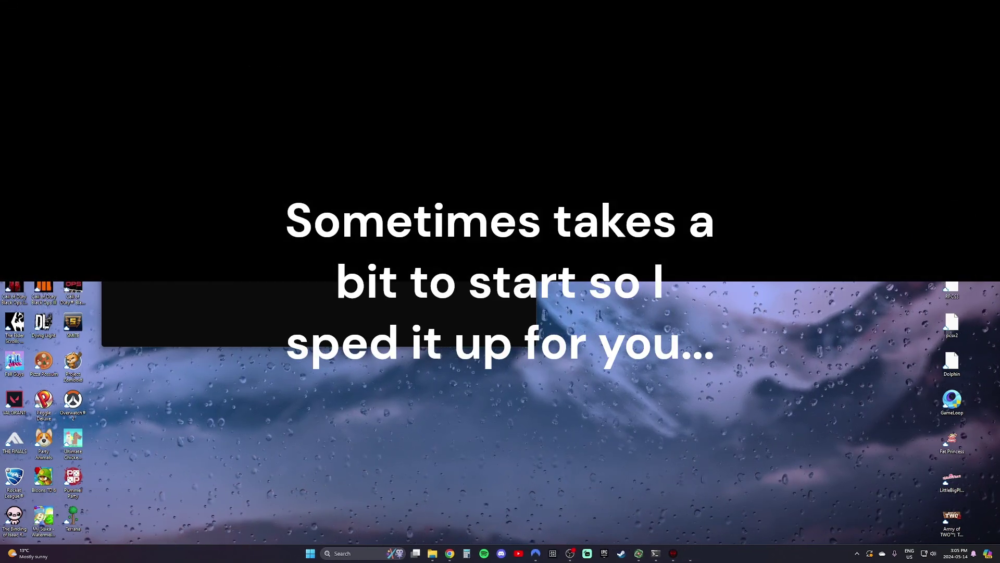
key(alt+Tab)
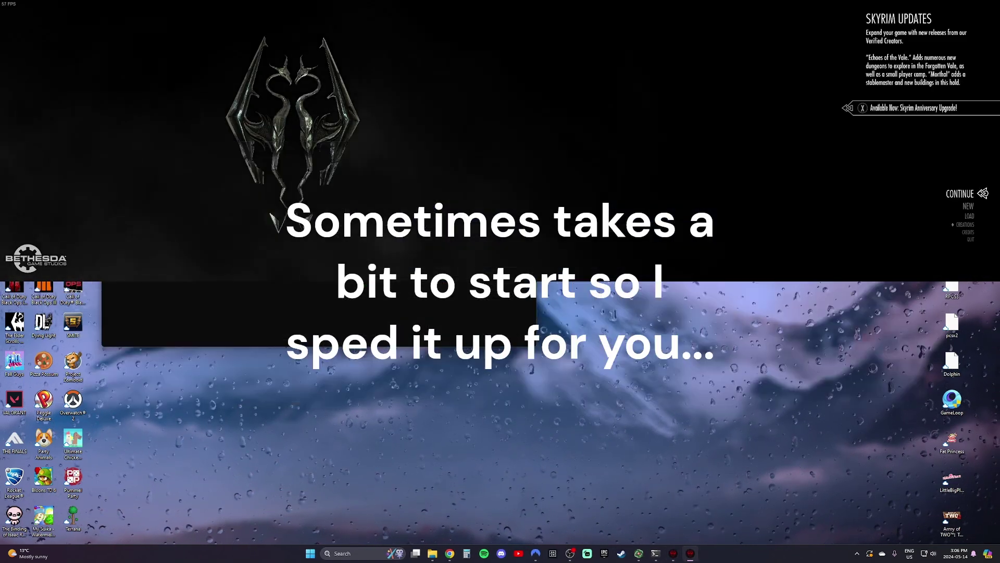
Step: Switch to the upper game instance and open its list of characters for loading a save
key(alt+Tab)
key(Down)
key(Down)
key(Down)
key(Down)
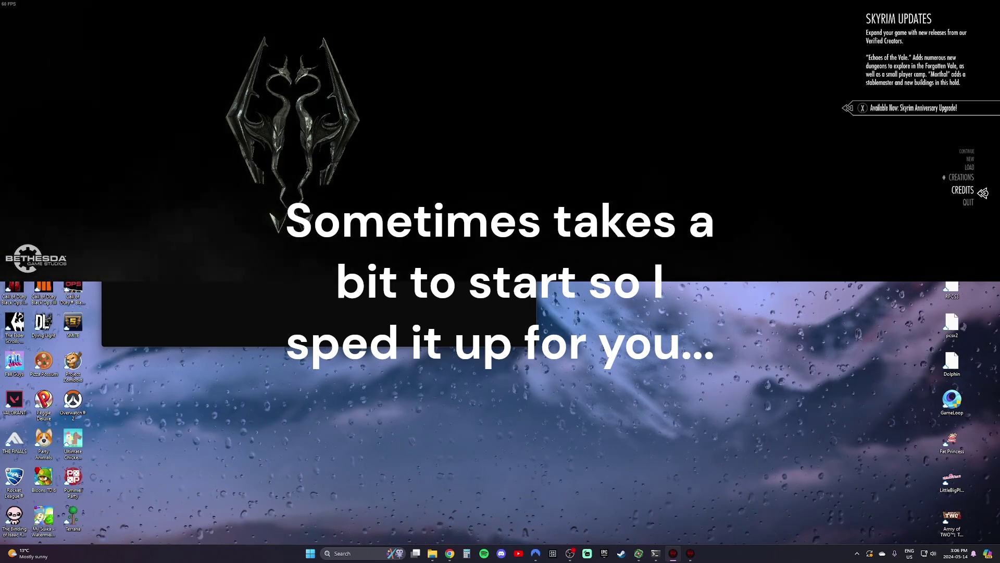
key(Up)
key(Up)
key(alt+Tab)
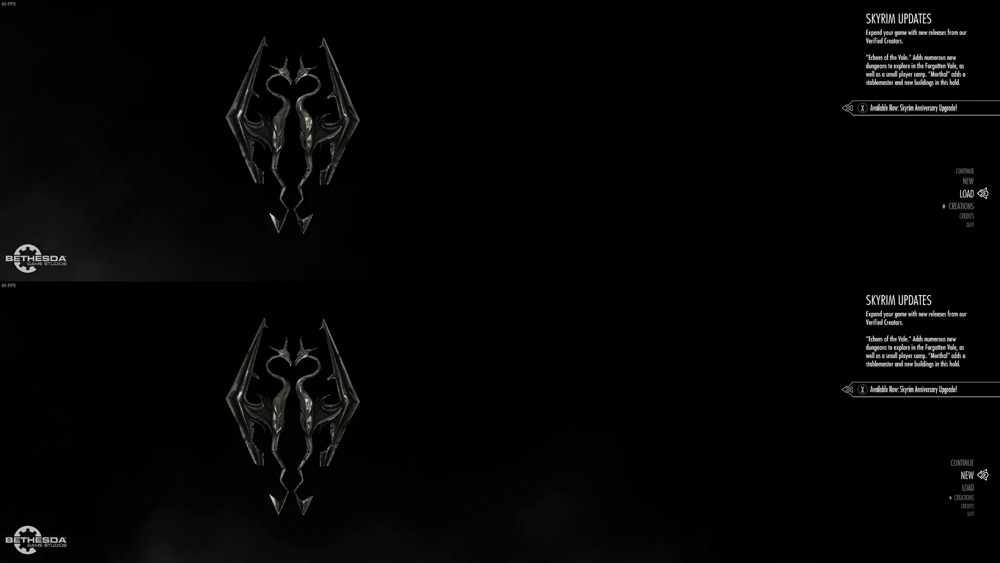
key(Return)
Step: Open the saves of the modded character Pepper in the upper game
key(Down)
key(Down)
key(Down)
key(Down)
key(Down)
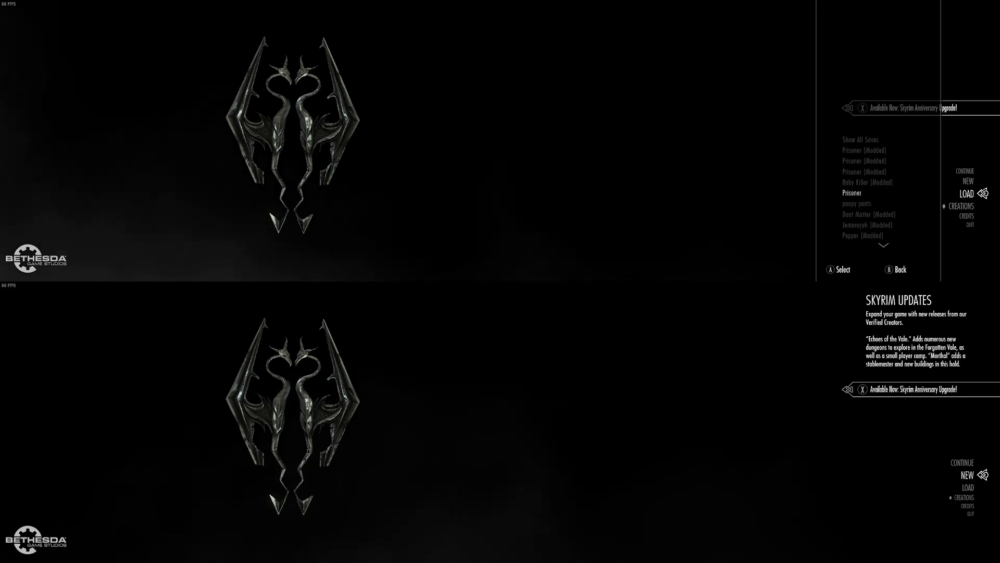
key(Down)
key(Down)
key(Down)
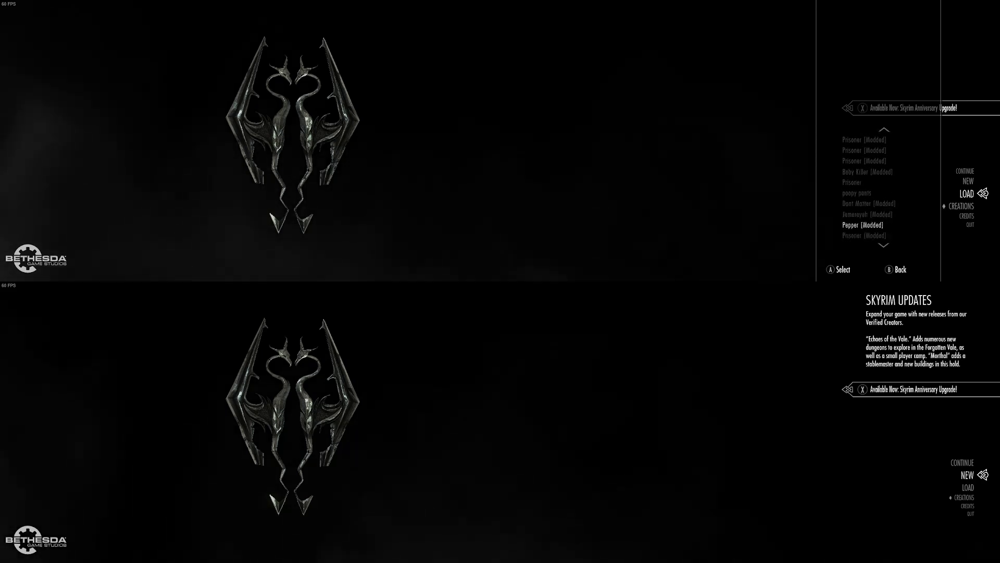
key(Return)
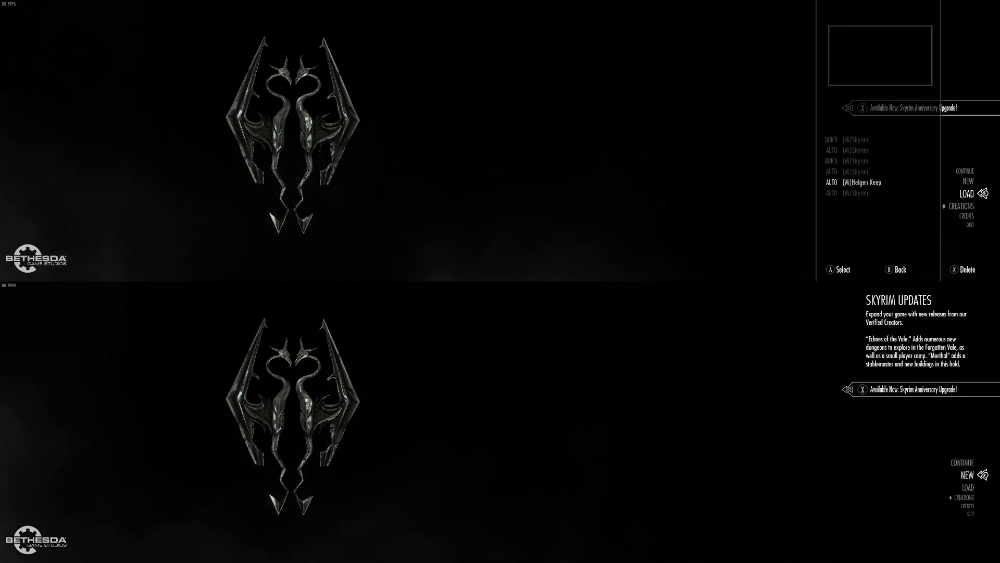
Step: Load Pepper's first-listed quick save, [M]Skyrim, in the upper game
key(Up)
key(Up)
key(Up)
key(Up)
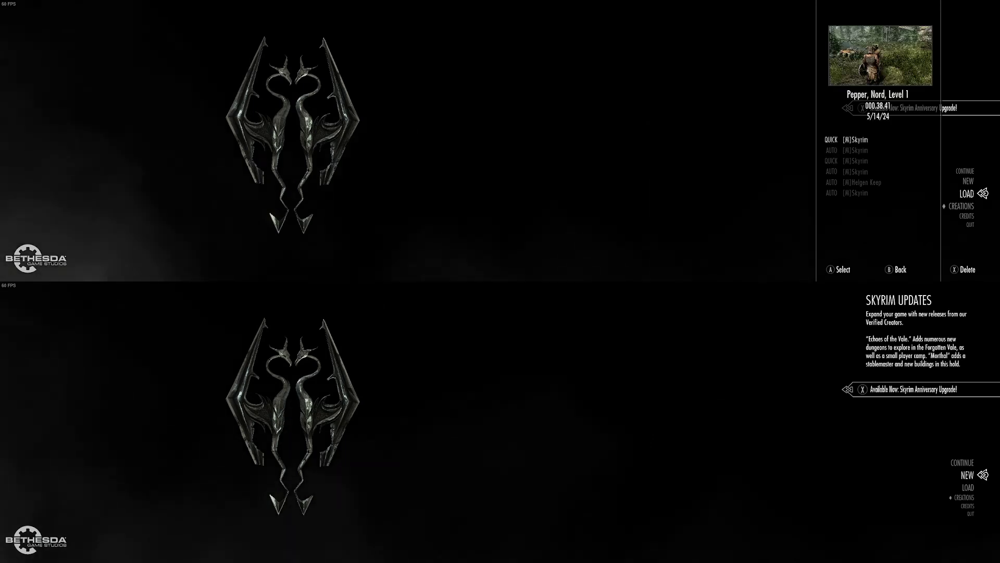
key(Down)
key(Up)
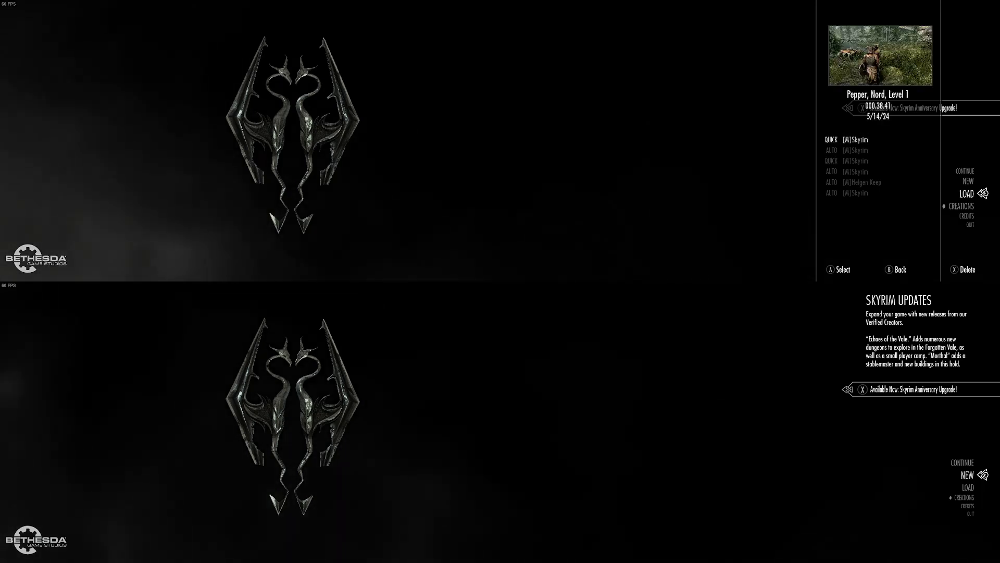
key(Return)
key(Return)
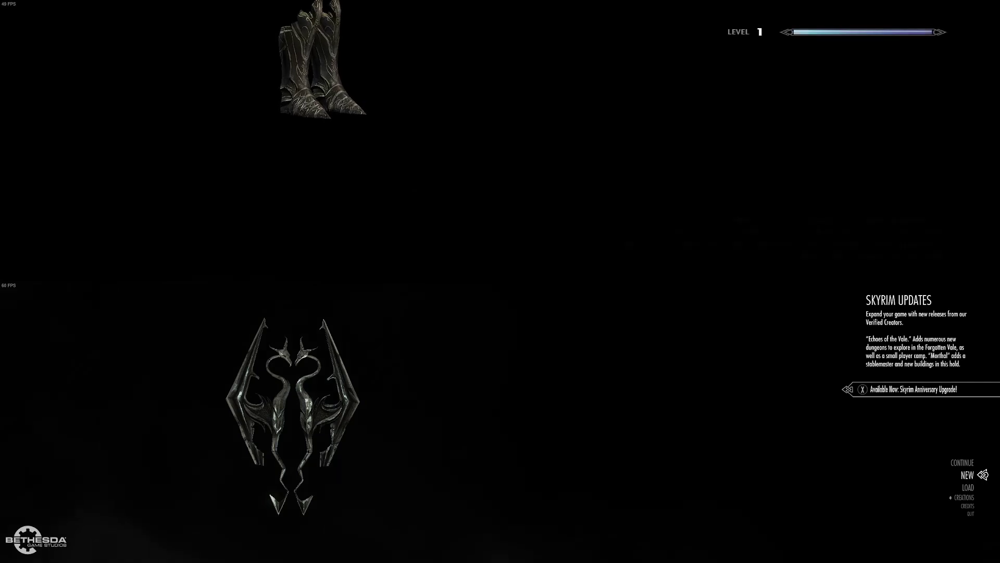
Step: Open the load list in the lower game and show the saves of the modded character Dont Matter
key(Down)
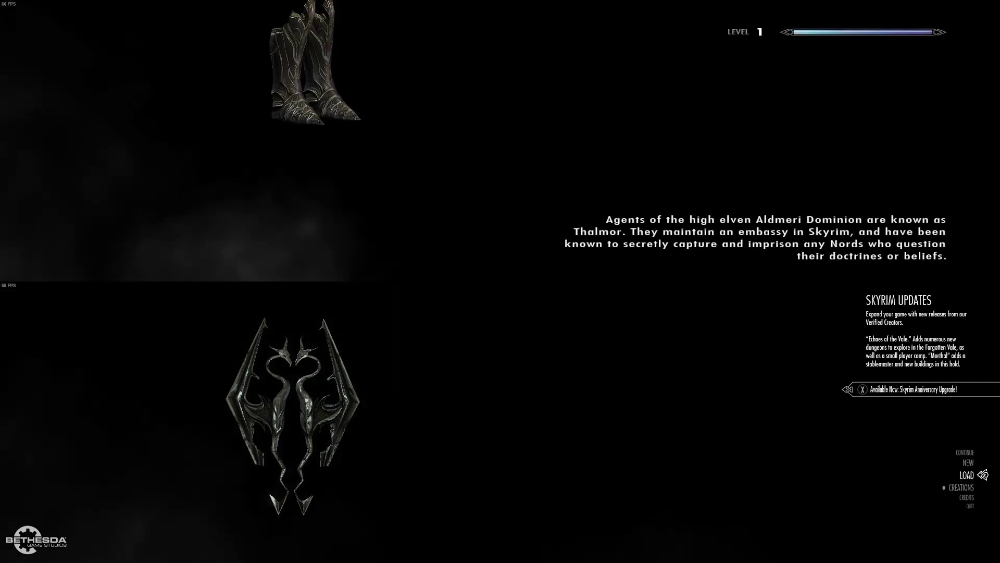
key(Return)
key(Down)
key(Down)
key(Down)
key(Down)
key(Down)
key(Down)
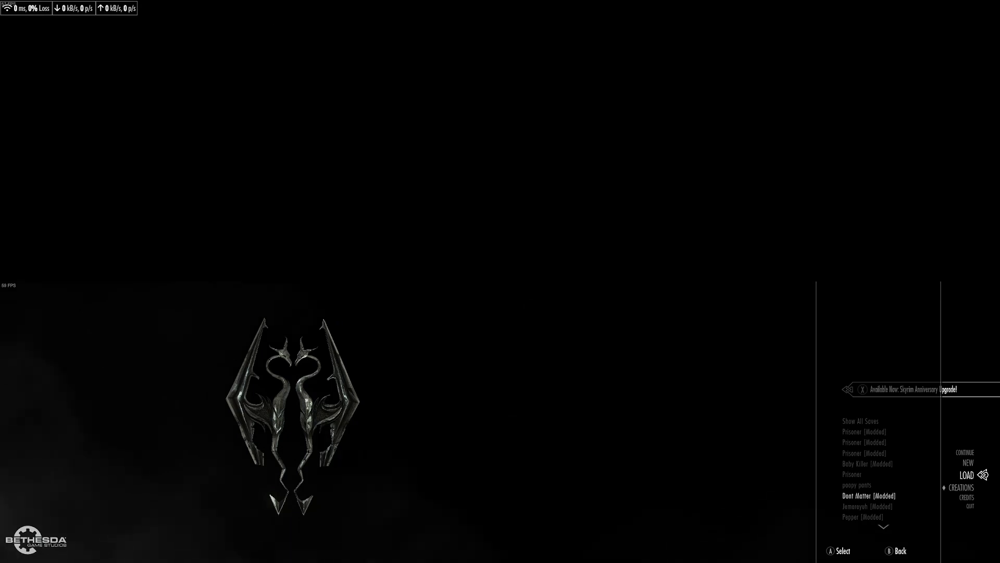
key(Return)
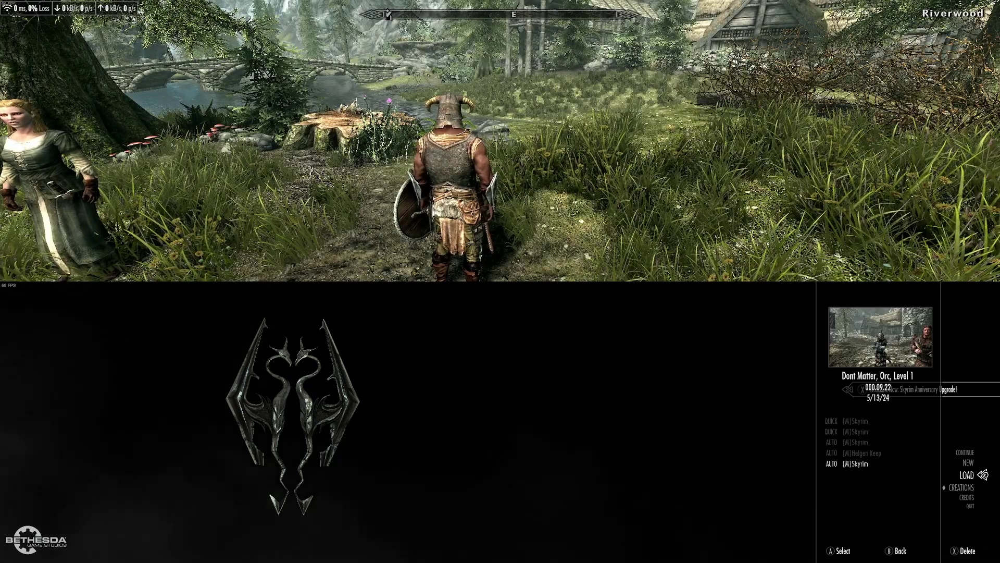
Step: Load Dont Matter's first-listed quick save, [M]Skyrim, in the lower game
key(Up)
key(Up)
key(Up)
key(Up)
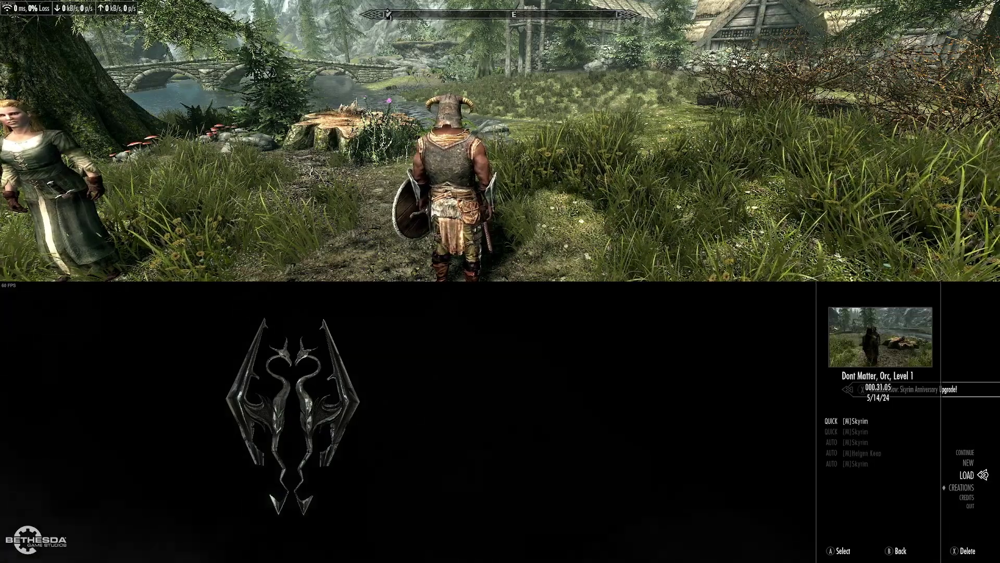
key(Return)
key(Return)
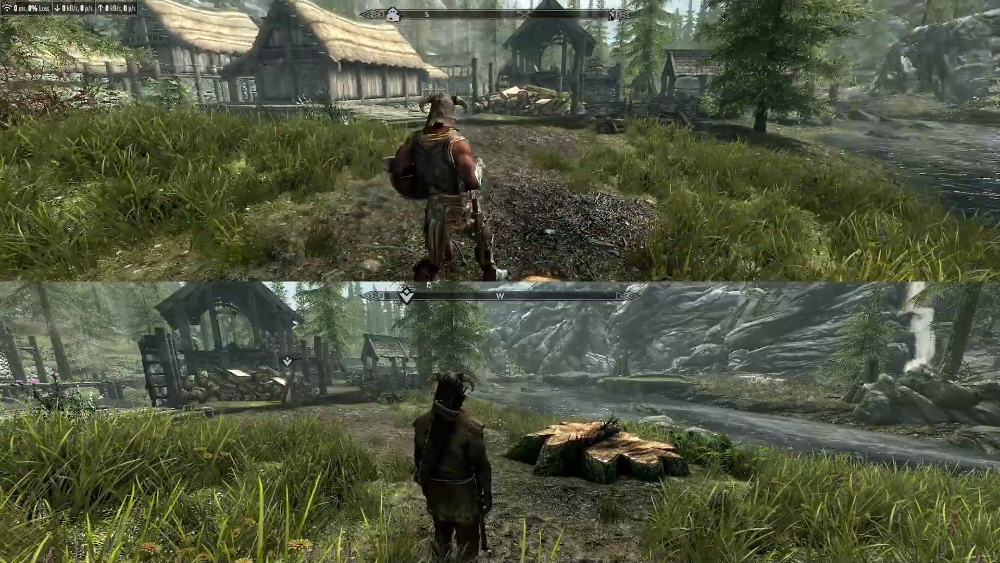
Step: Walk both characters through Riverwood to the same spot on the stone road beside the wooden walkway
key(s)
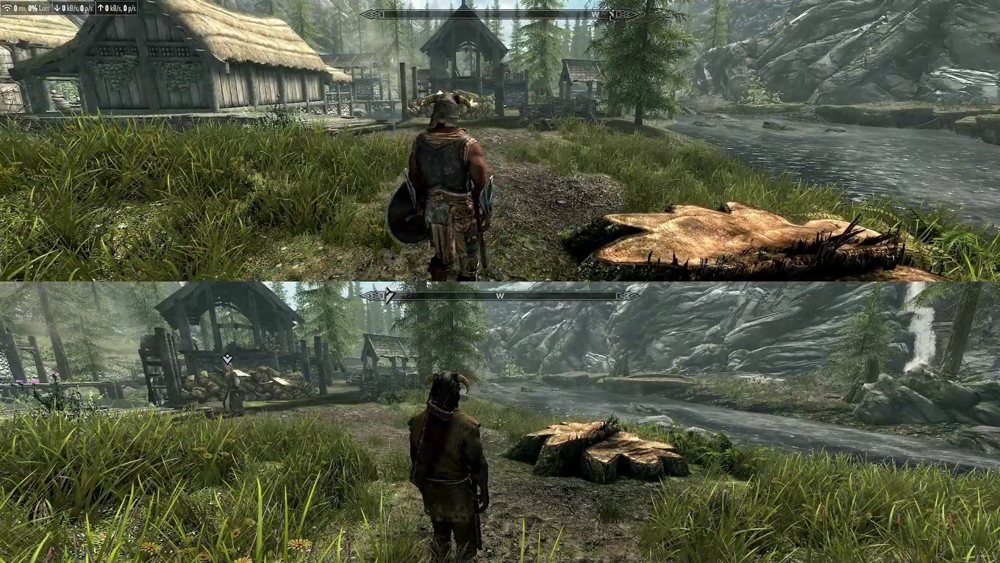
key(w)
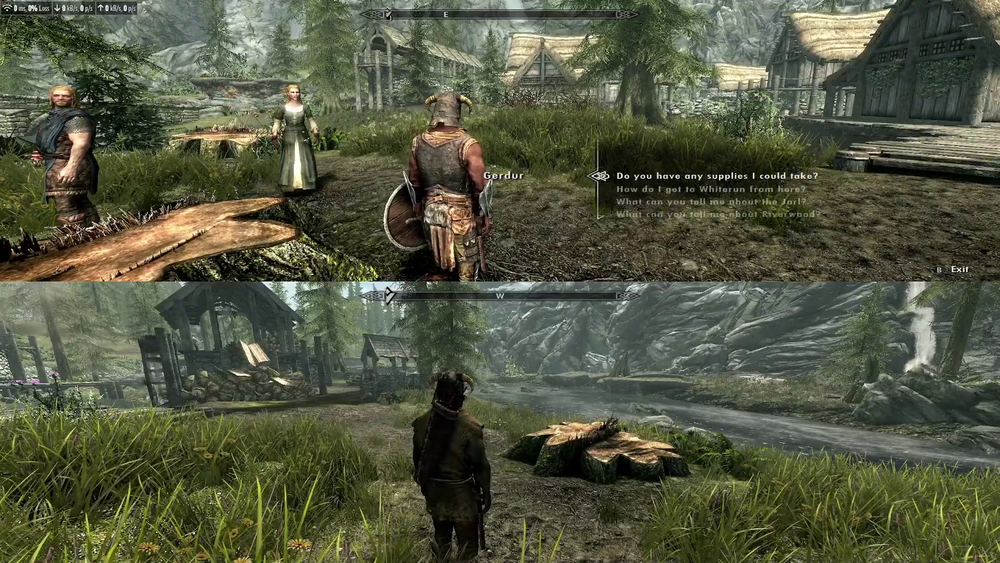
key(d)
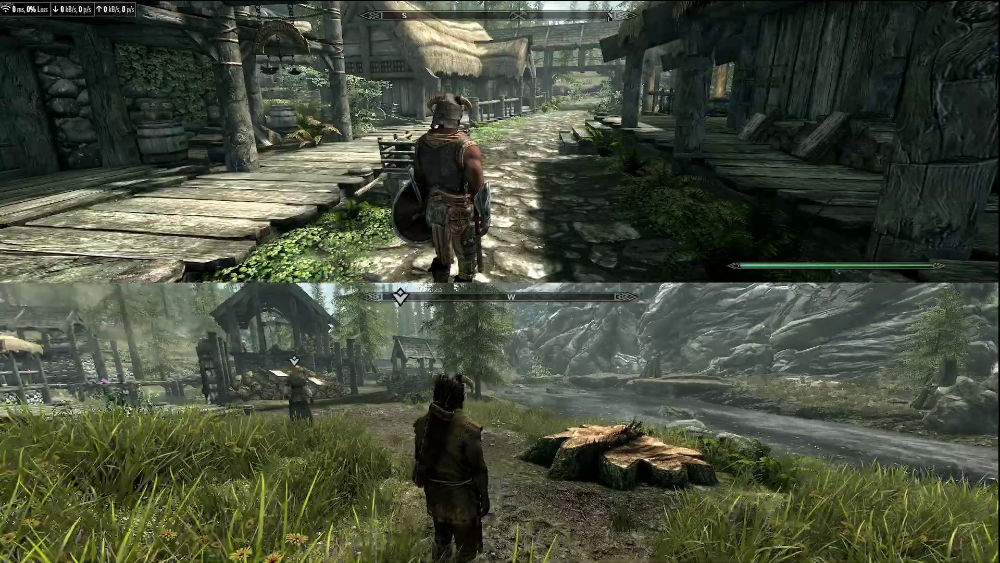
key(w)
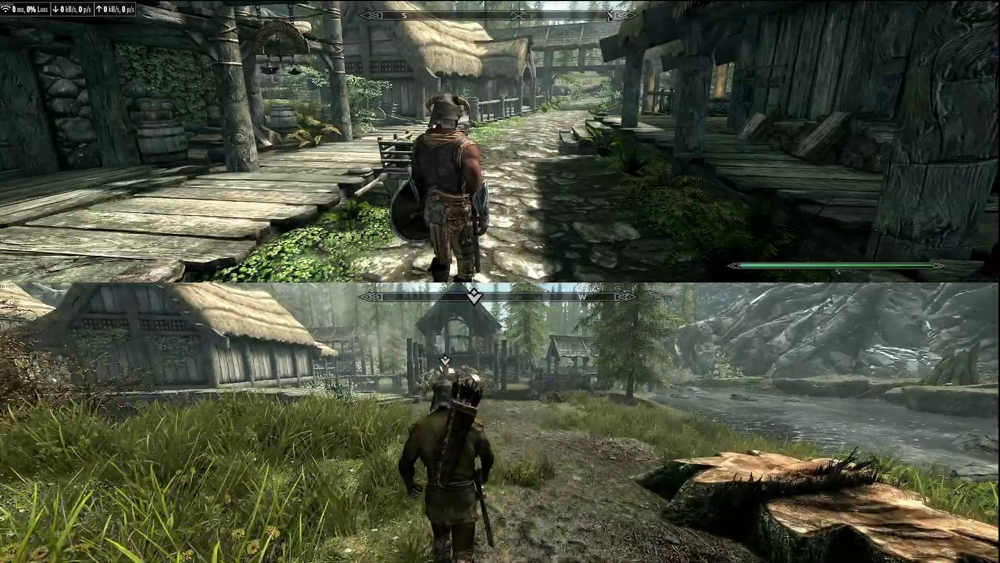
key(alt)
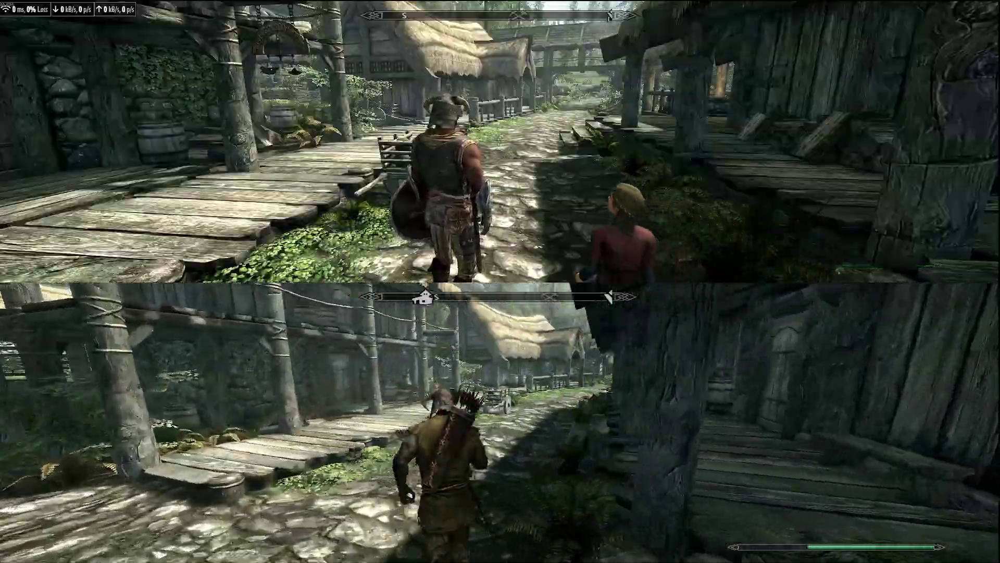
key(a)
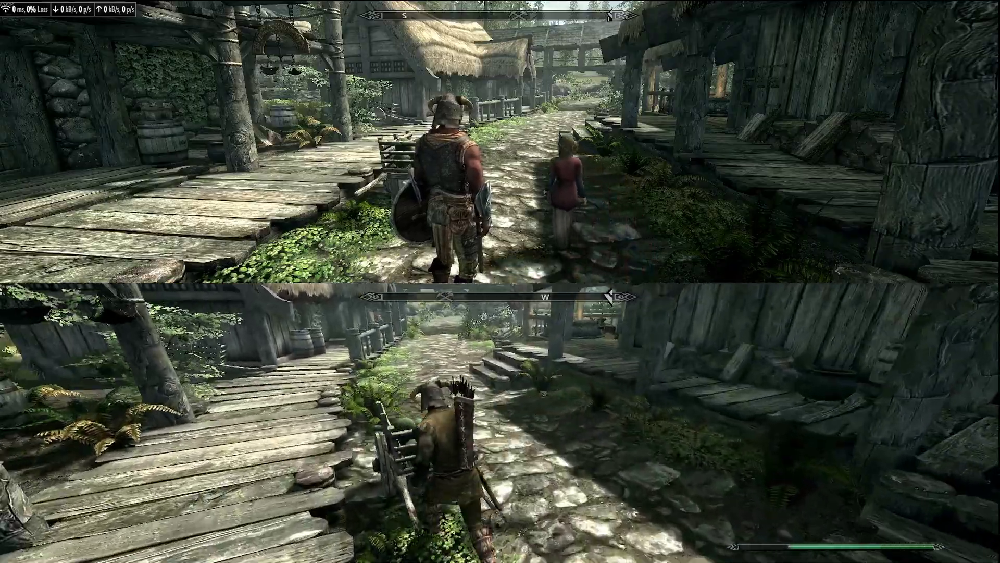
key(d)
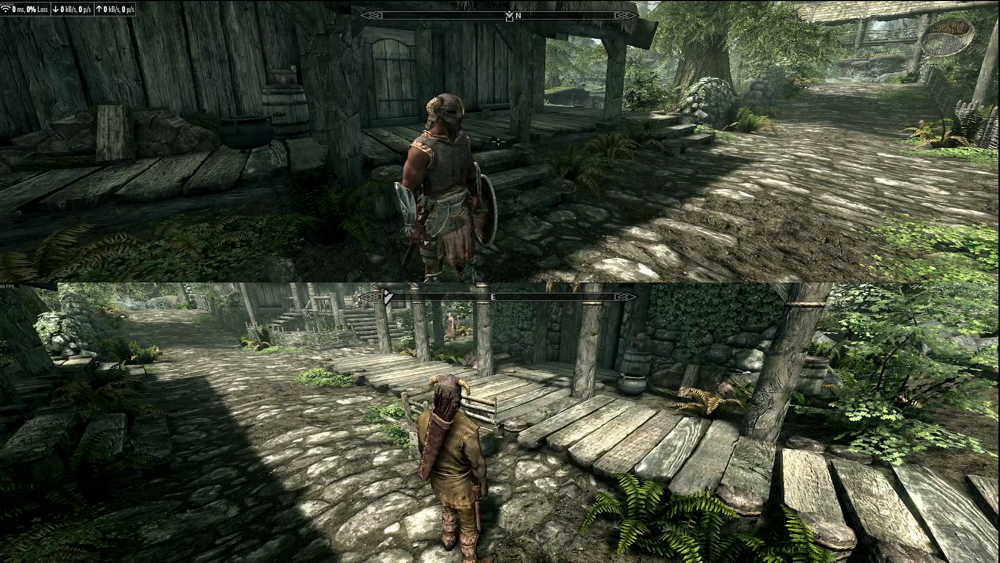
Step: Connect the upper game to the local Skyrim Together server at 127.0.0.1 and close the overlay
key(ctrl)
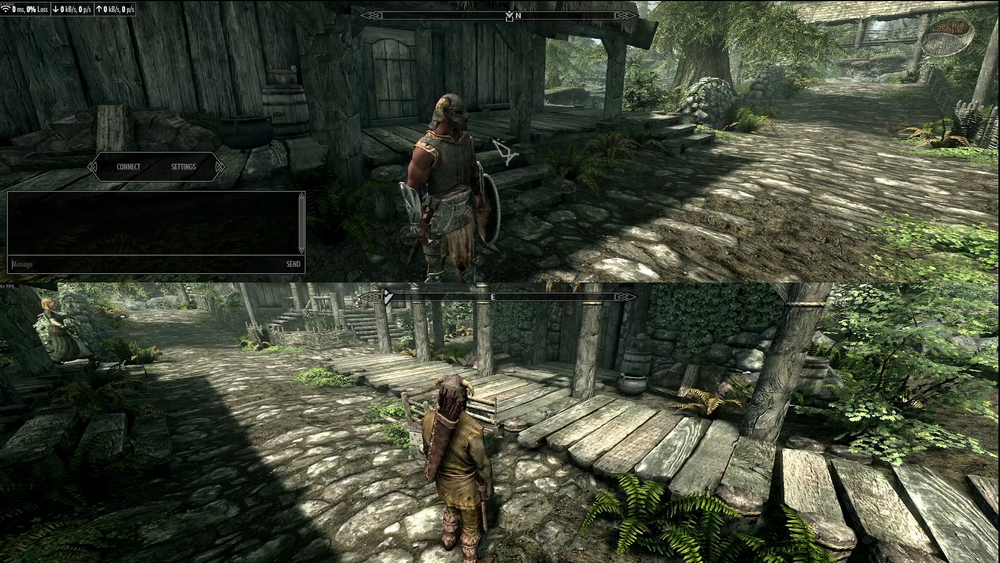
click(139, 170)
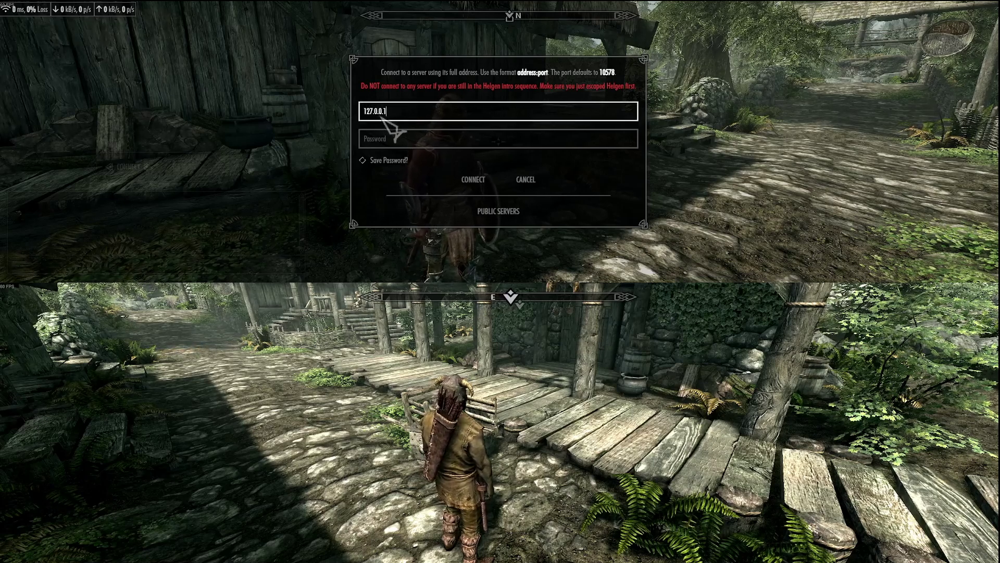
click(474, 180)
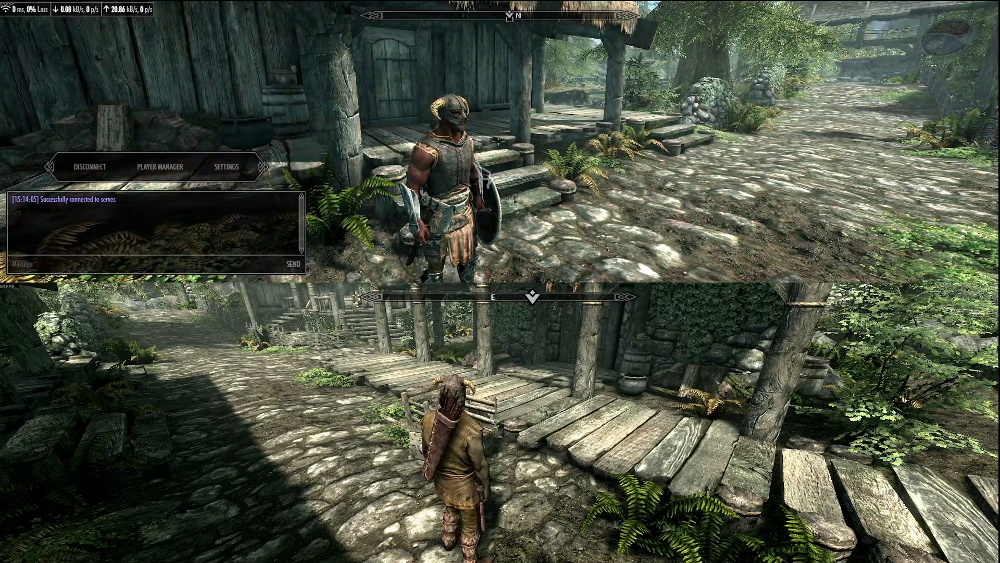
key(F2)
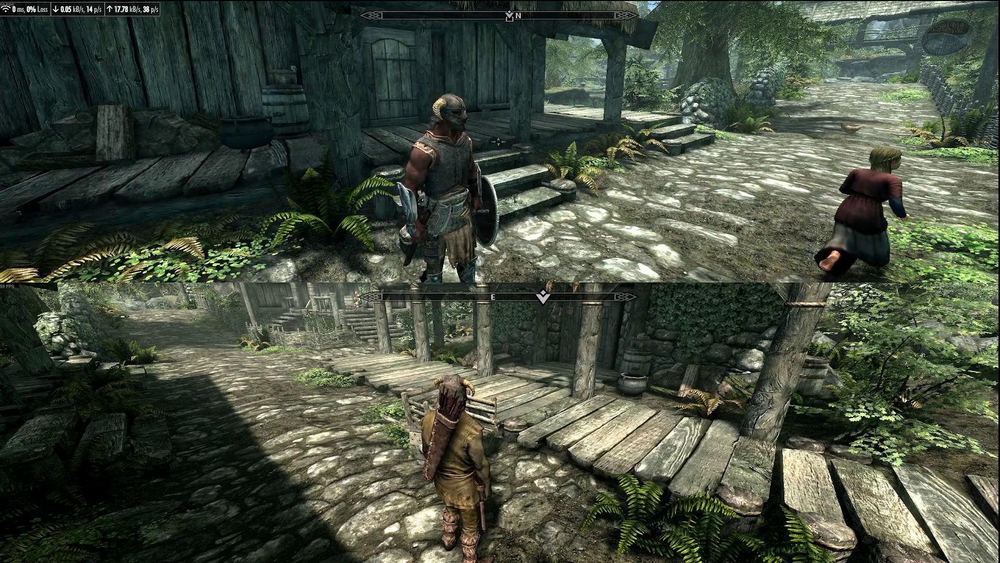
Step: Switch to the lower game, connect it to the local server at 127.0.0.1 and close the overlay
key(alt+Tab)
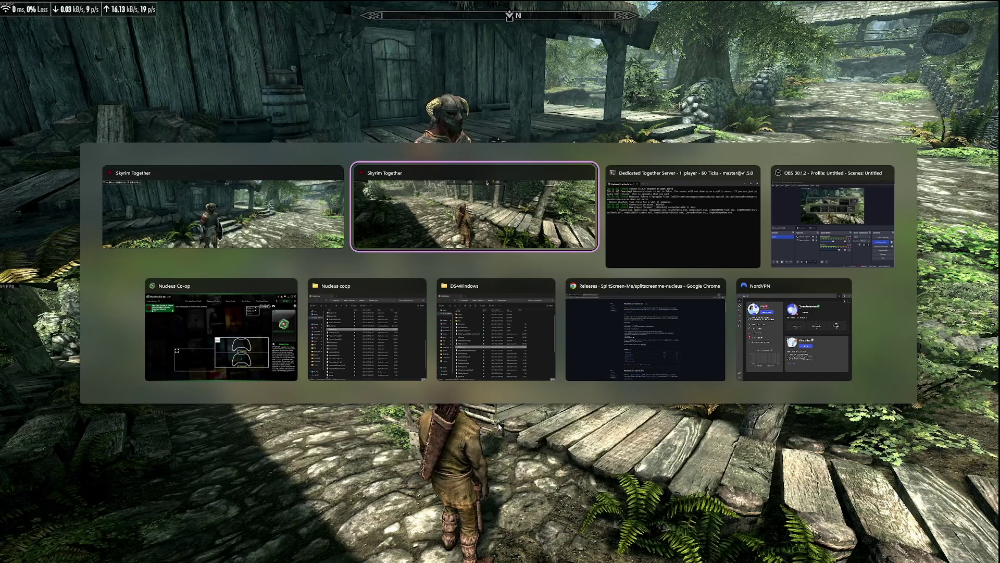
key(alt)
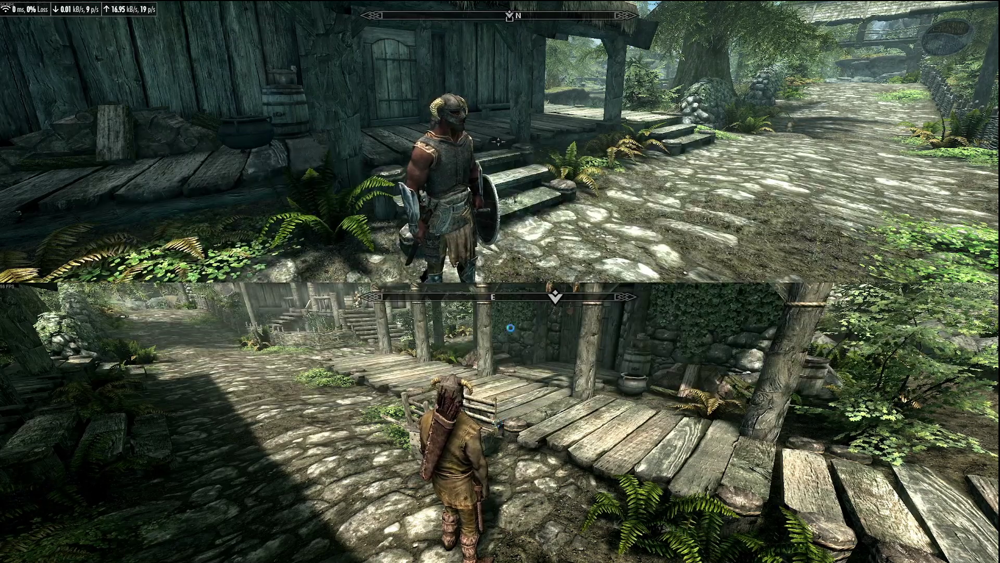
key(F2)
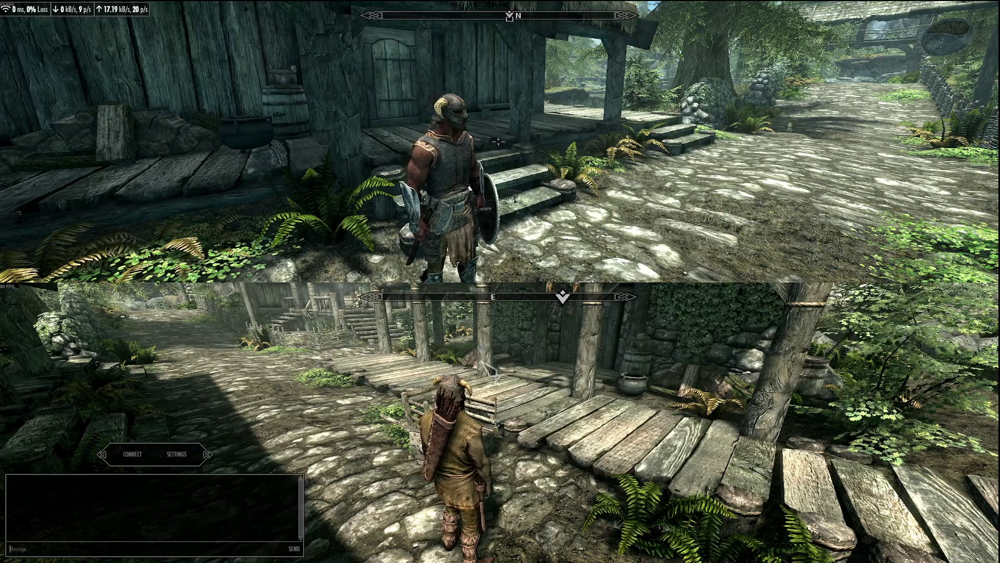
click(132, 454)
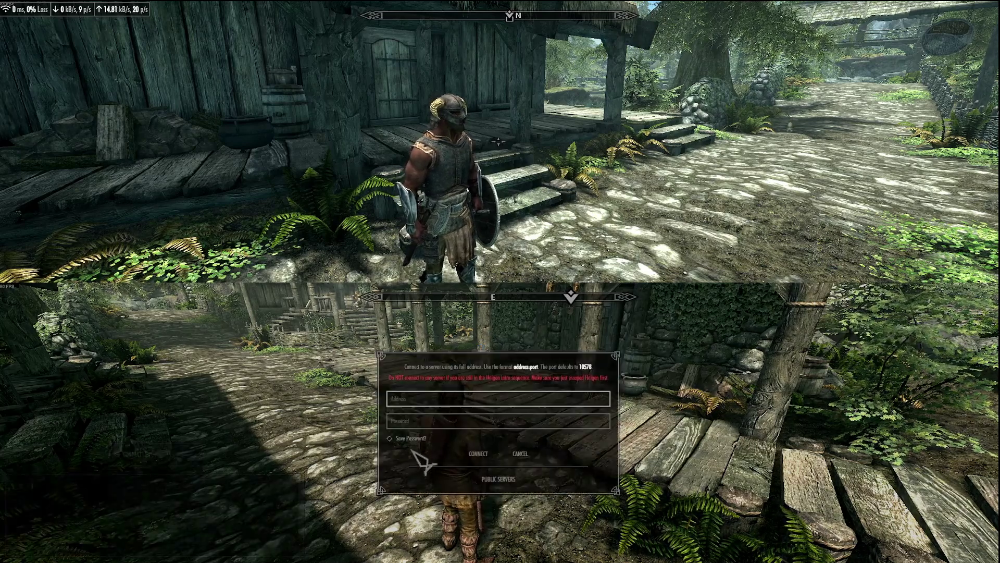
text(127.0.0.1)
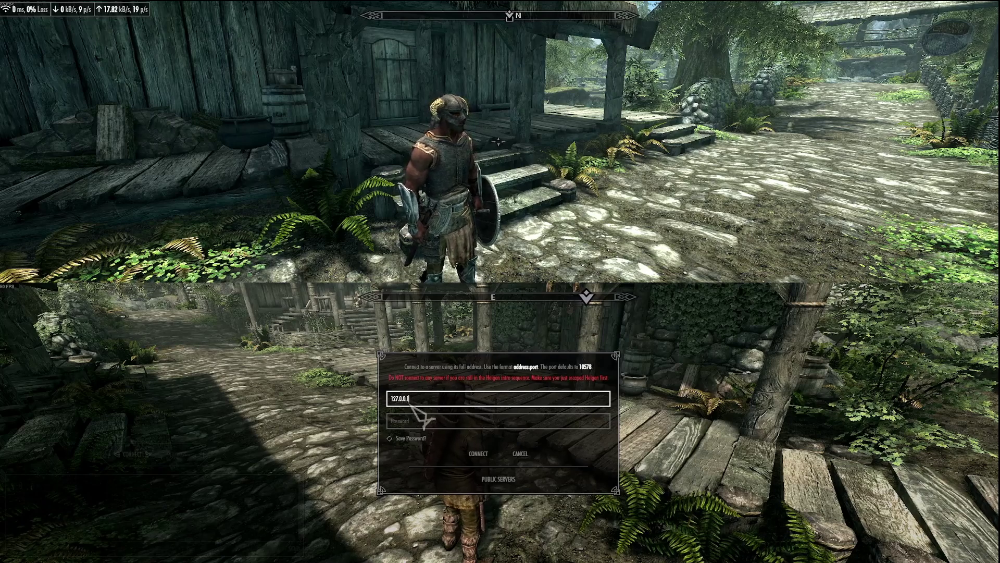
click(478, 453)
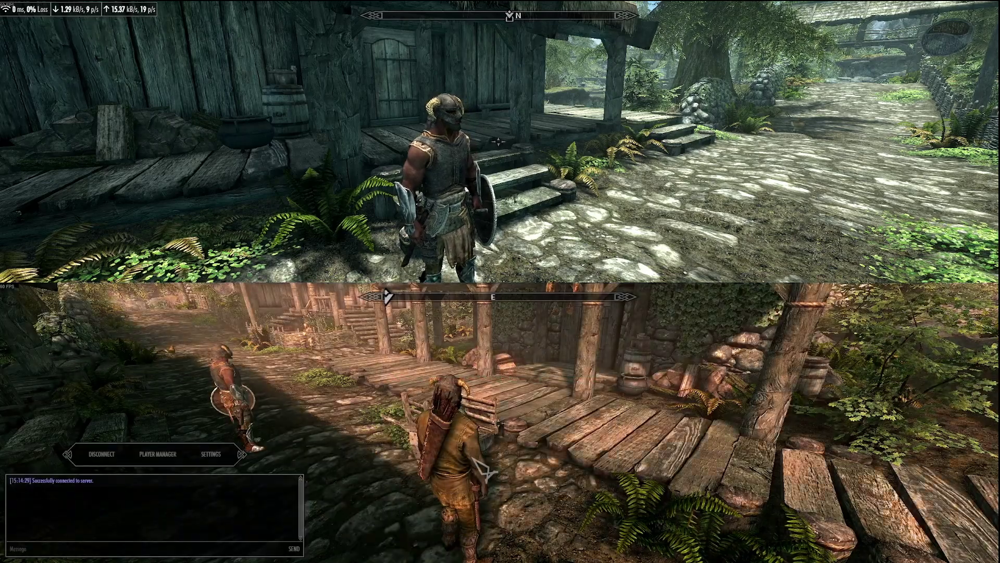
key(Escape)
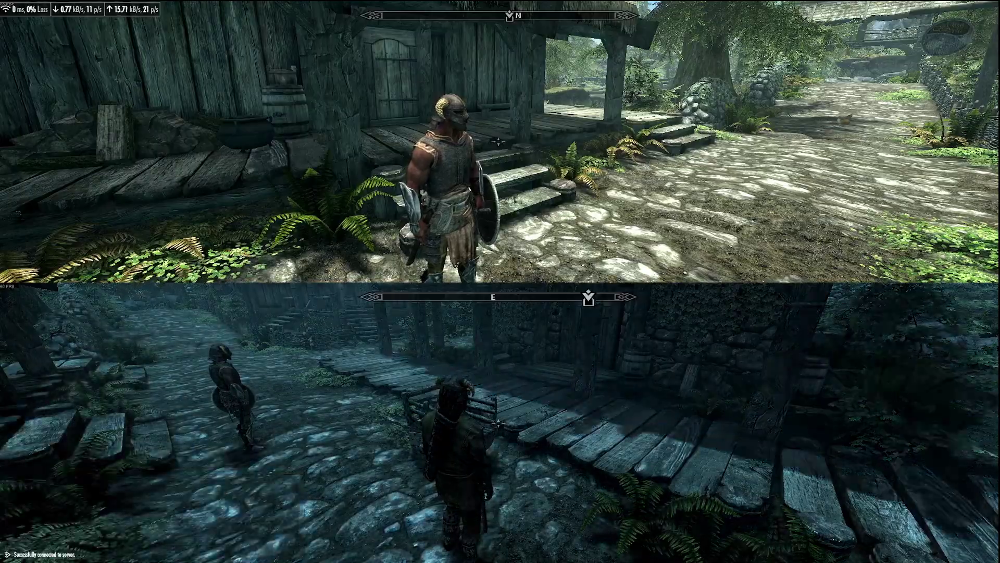
Step: Walk Pepper up to Dont Matter in the upper game and face the character up close in first person
key(w)
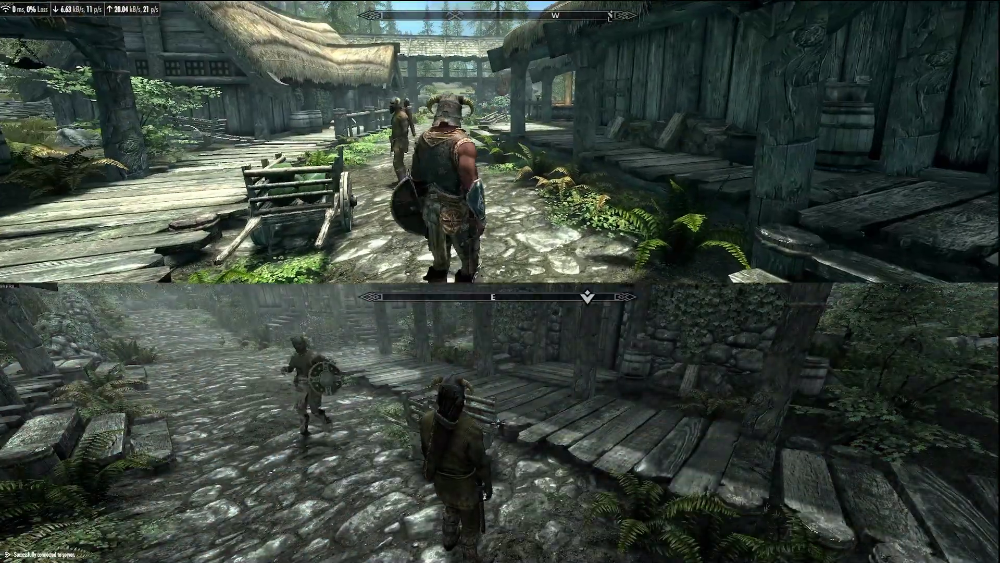
key(w)
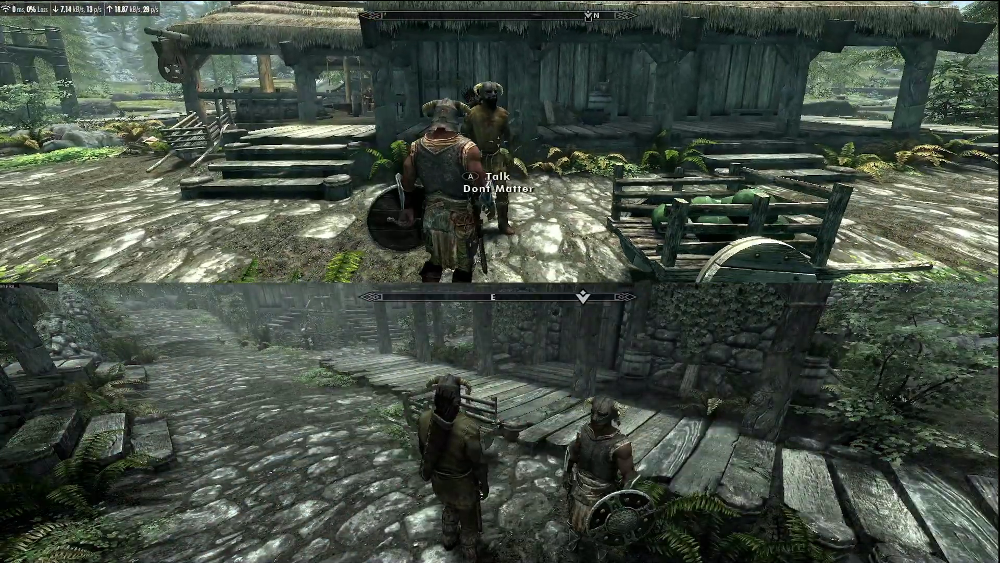
key(w)
key(f)
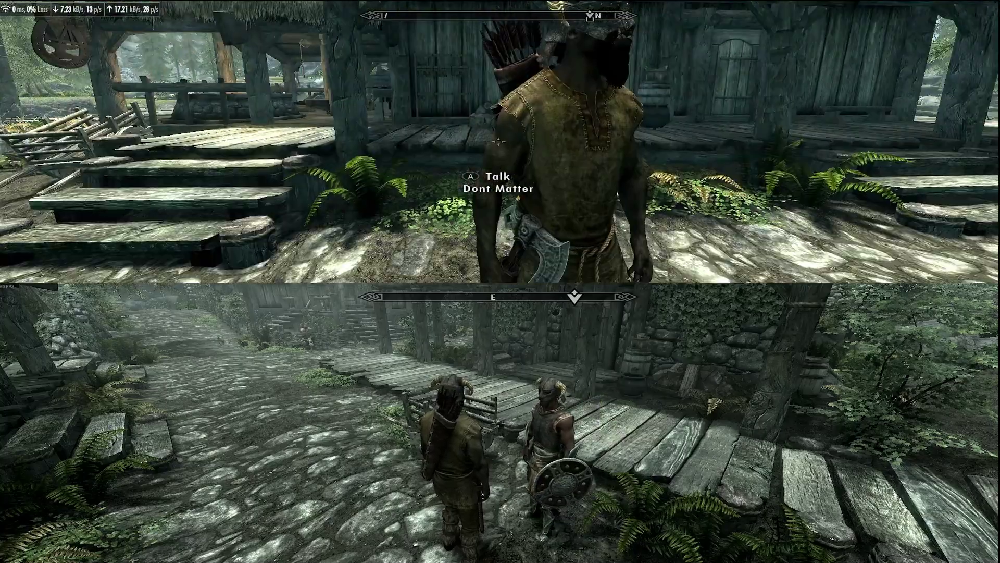
key(d)
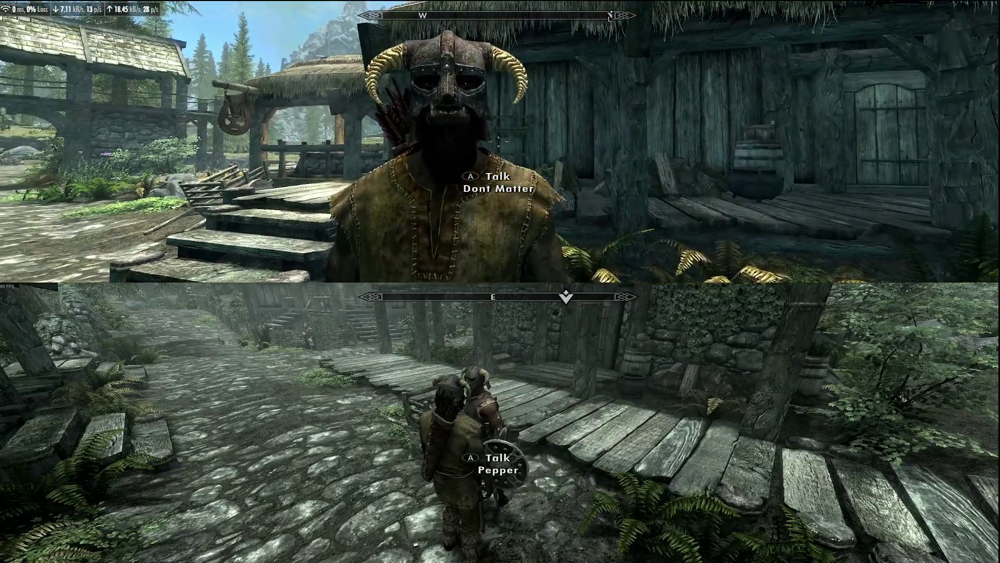